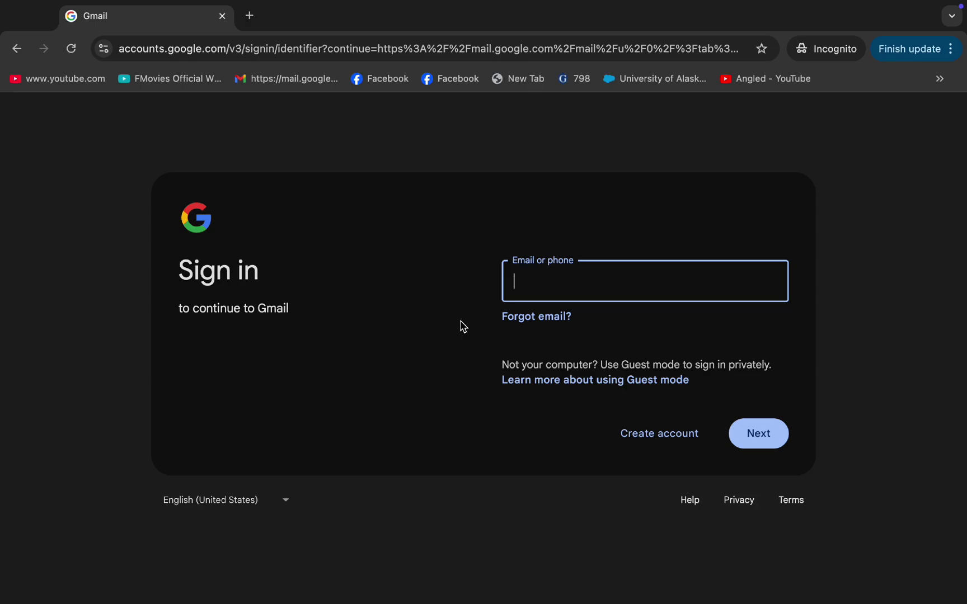
Step: Dismiss the saved email suggestions and open a new Incognito tab beside the Gmail sign-in tab
left_click(572, 288)
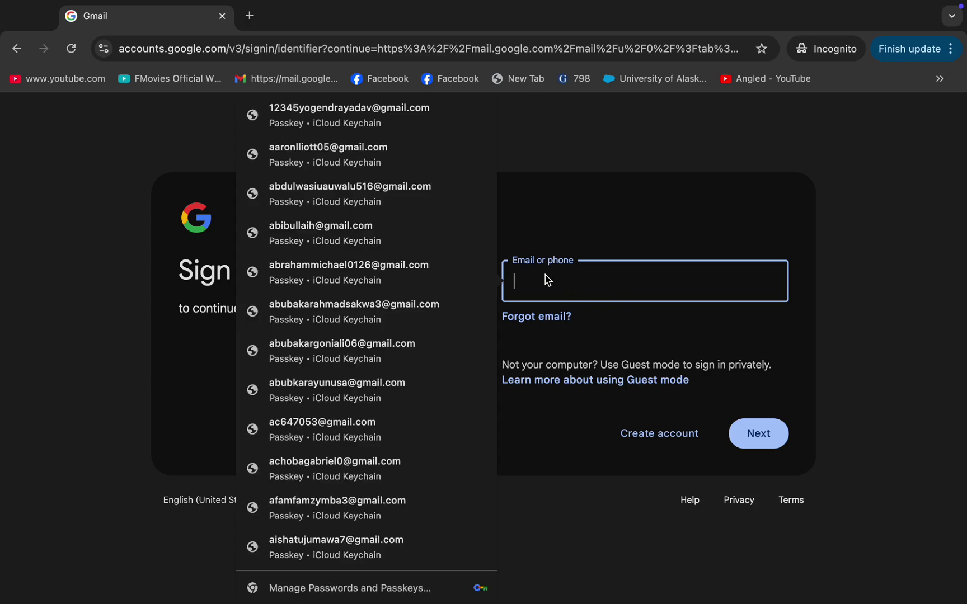
left_click(549, 171)
left_click(250, 18)
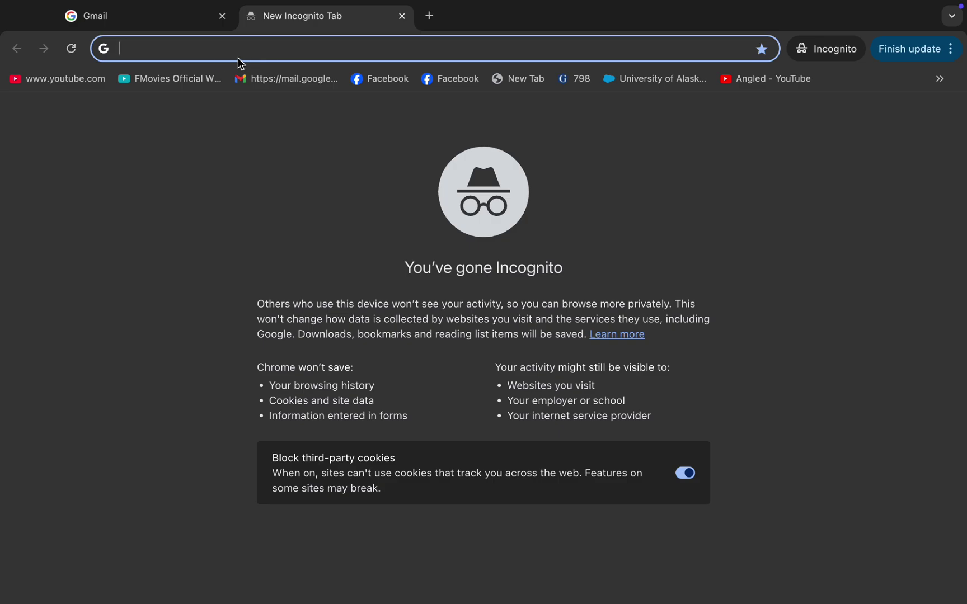
Step: Return to the Gmail sign-in tab, leaving the new Incognito tab open beside it
left_click(174, 20)
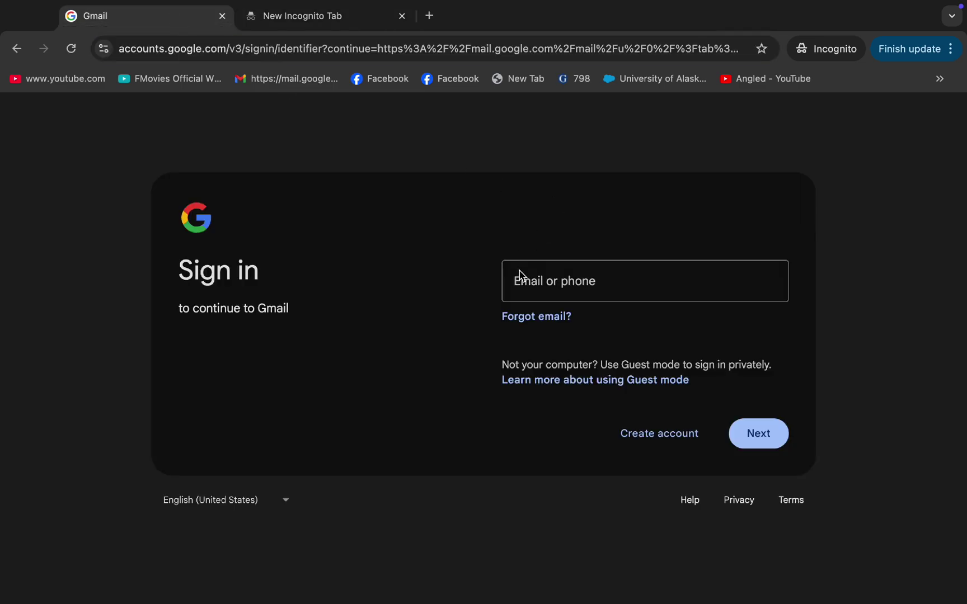
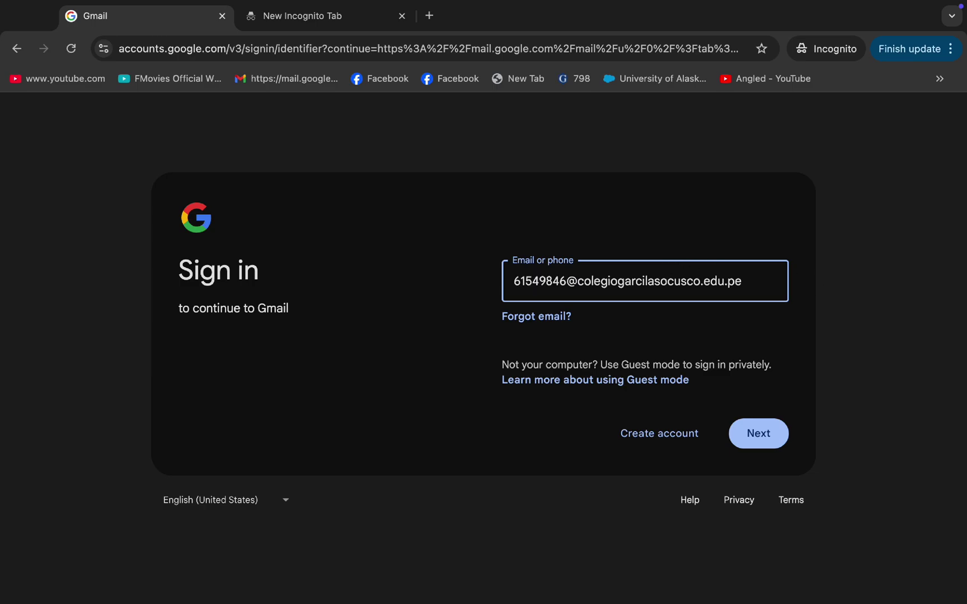
Step: Submit the school e-mail for Gmail sign-in and load canva.com in the incognito tab
key("Return")
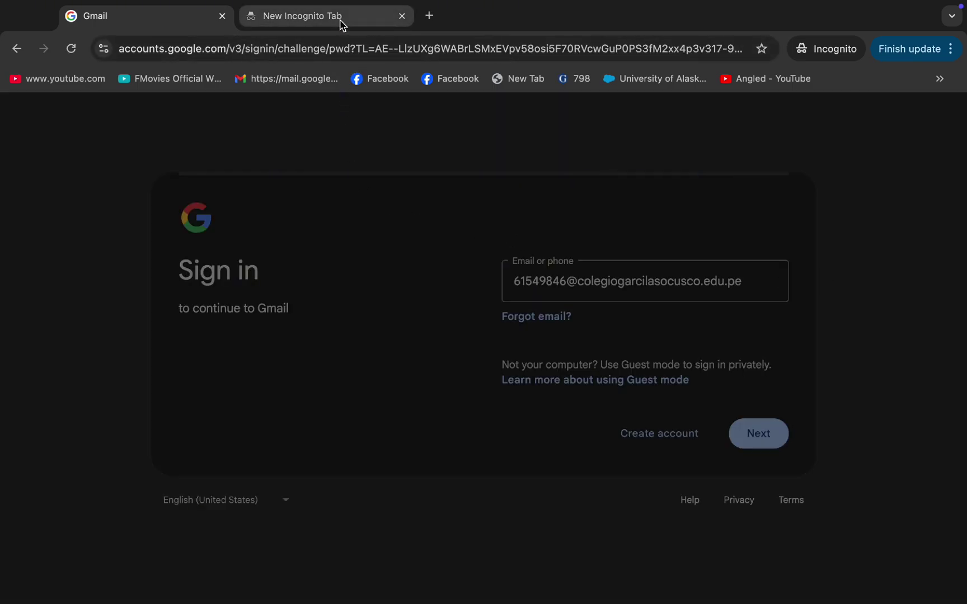
left_click(342, 17)
type("ca")
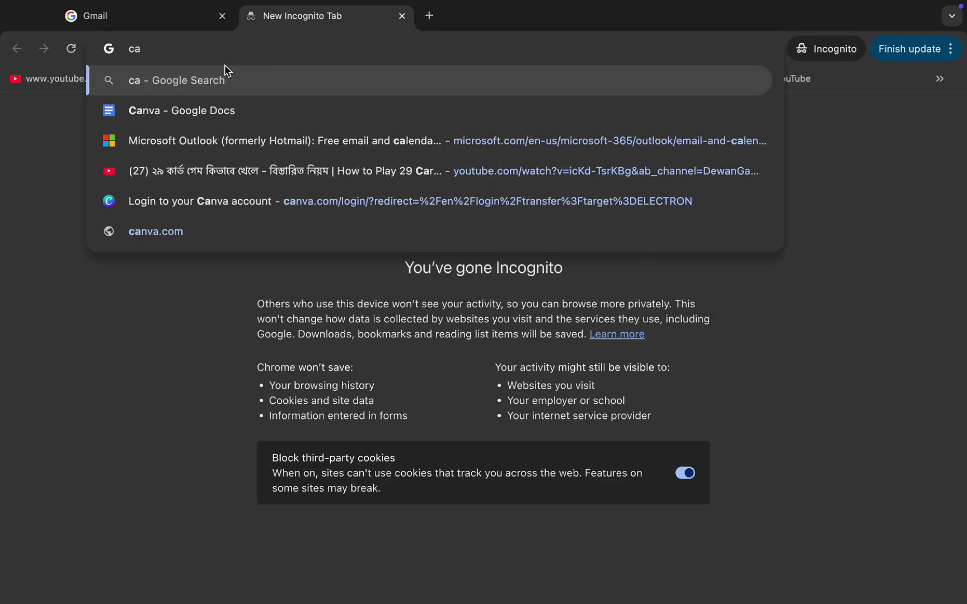
type("nb")
key("BackSpace")
type("va")
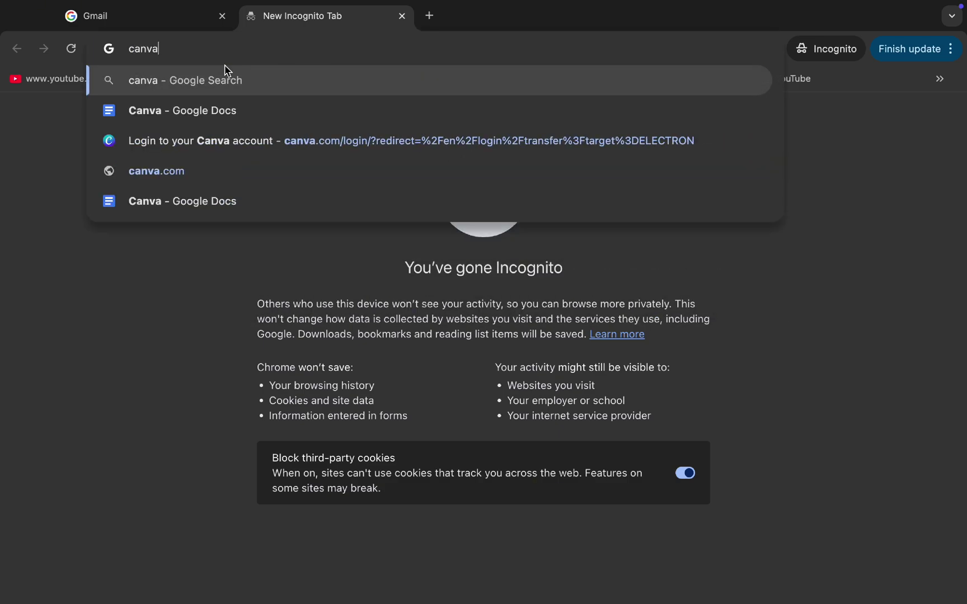
type(".com")
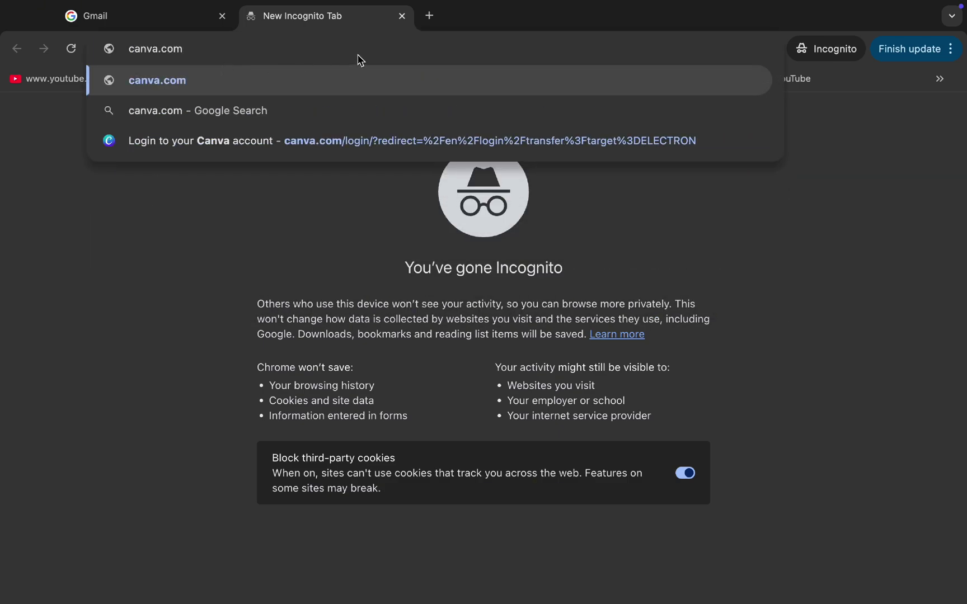
key("Return")
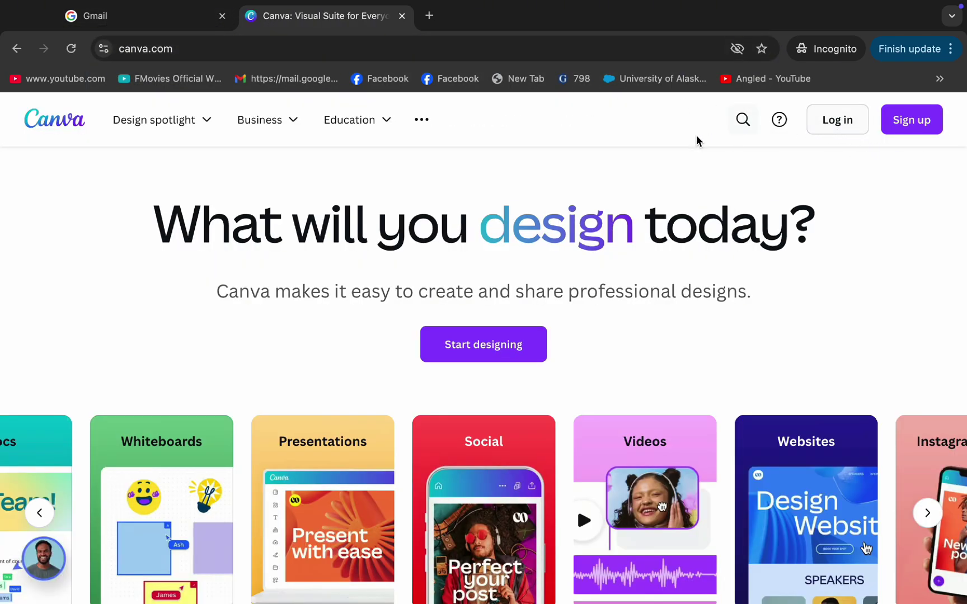
Step: Go to Education > Teachers and schools and choose Get verified under Teachers
mouse_move(369, 135)
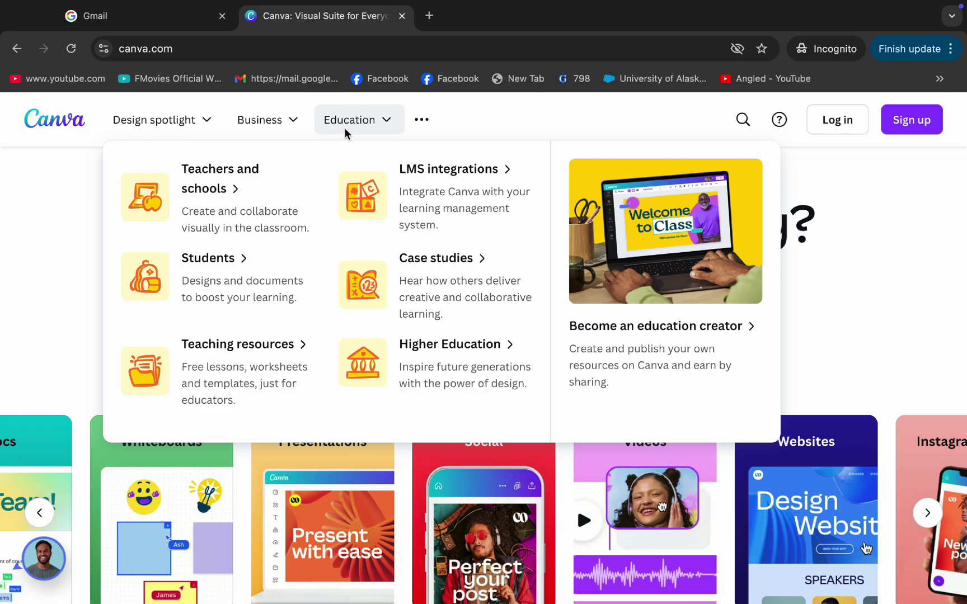
left_click(226, 188)
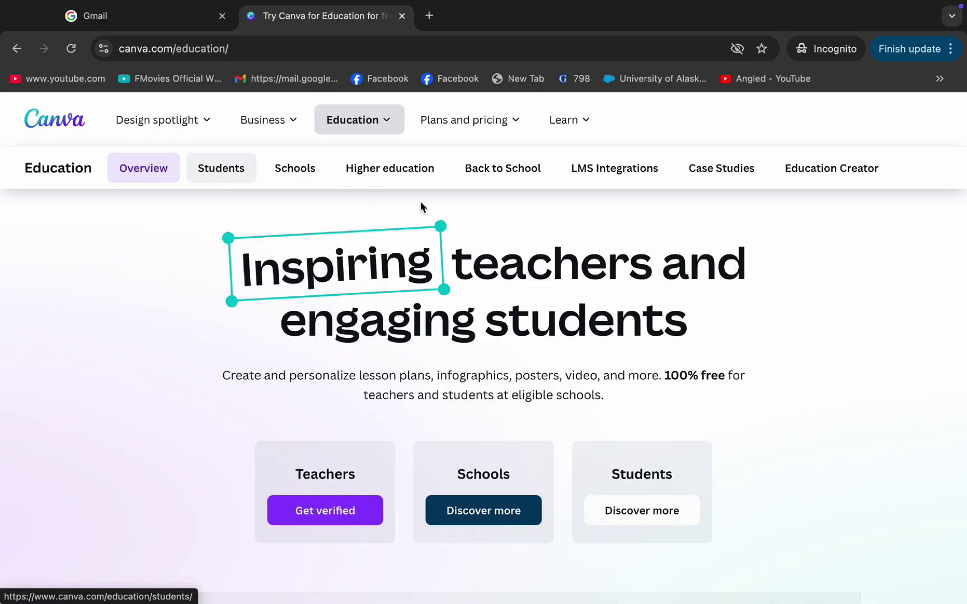
scroll(601, 320, "down", 3)
left_click(366, 341)
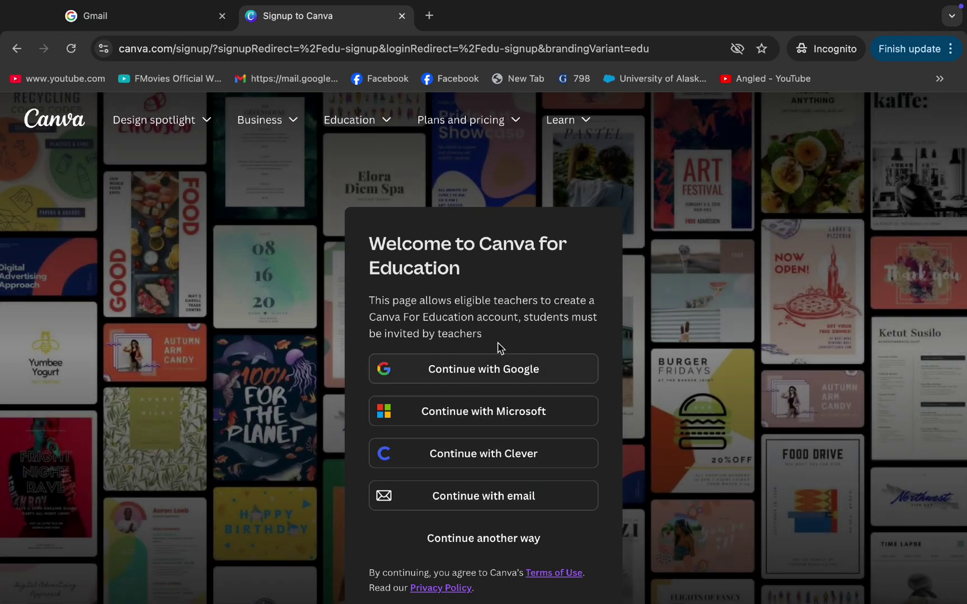
Step: Paste the account password to sign into the school Gmail inbox
left_click(97, 21)
key("ctrl+v")
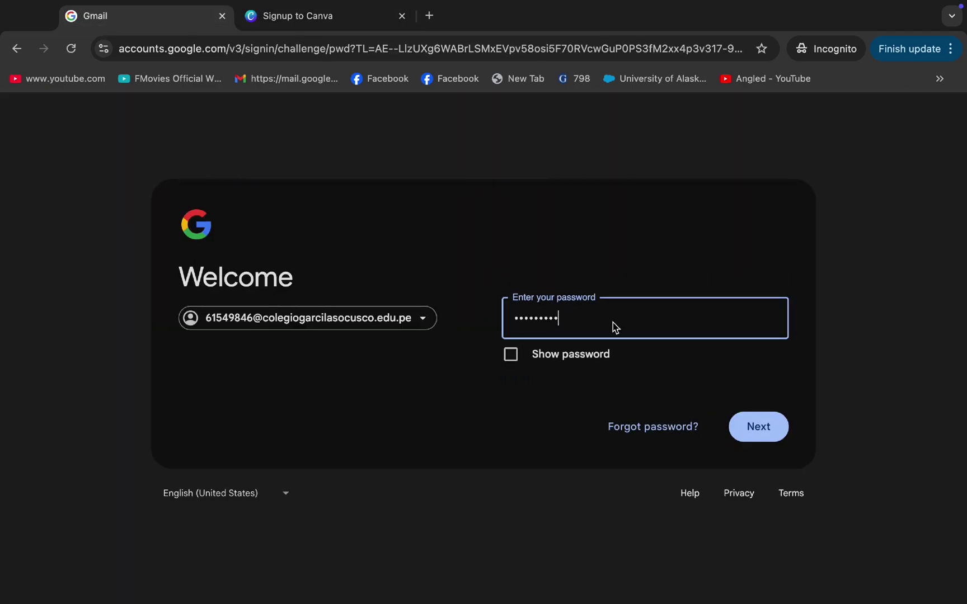
left_click(761, 432)
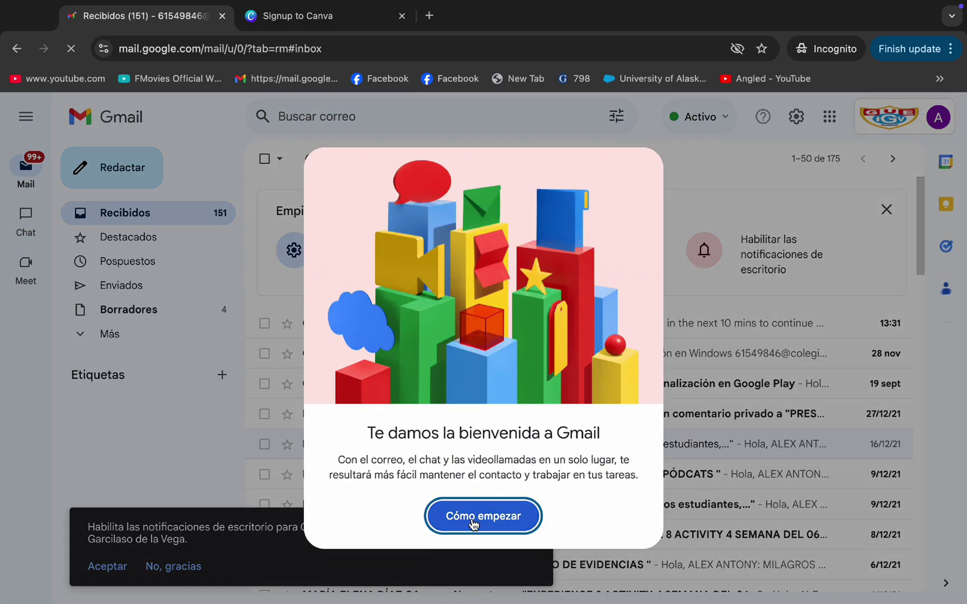
Step: Finish the Gmail welcome tour and return to the Canva signup tab
left_click(473, 522)
left_click(248, 383)
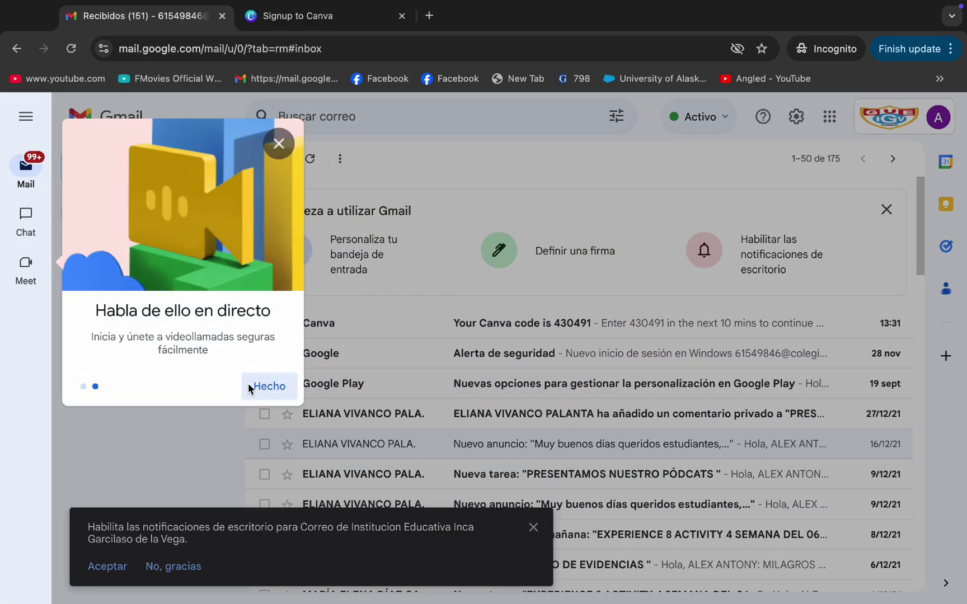
left_click(249, 386)
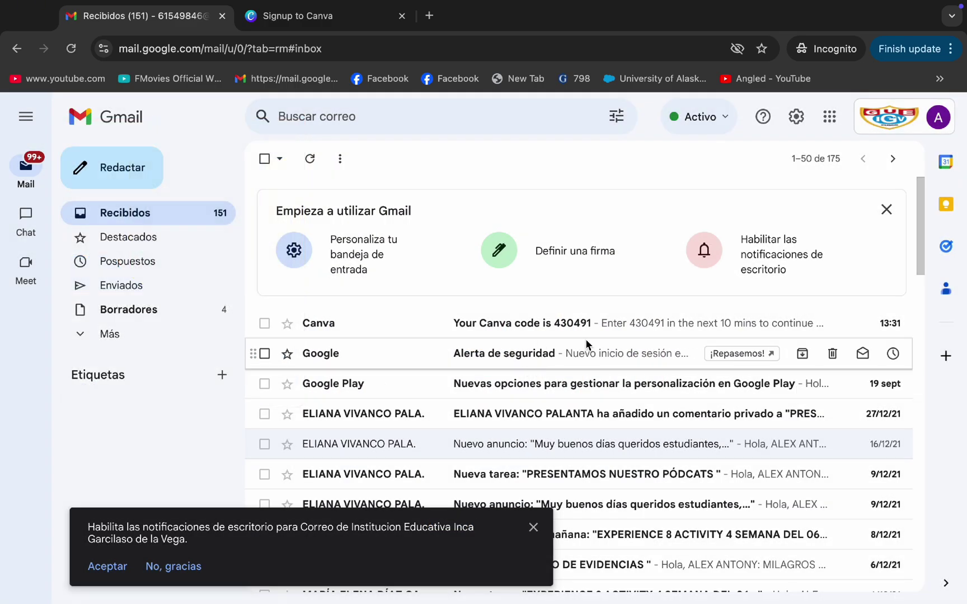
left_click(286, 29)
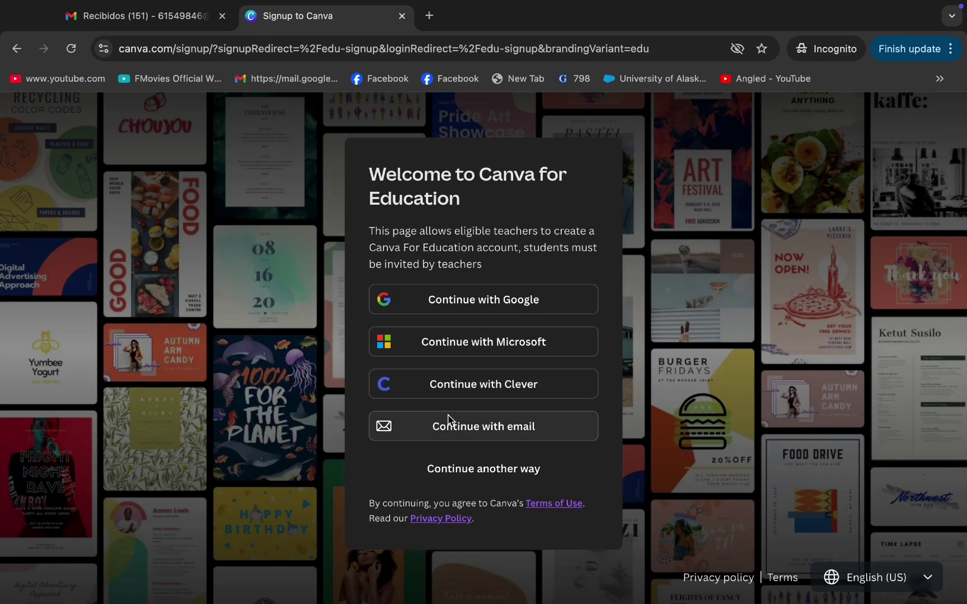
Step: Try Continue with Google, which the school blocks, and close the blocked sign-in tab
left_click(447, 419)
left_click(371, 245)
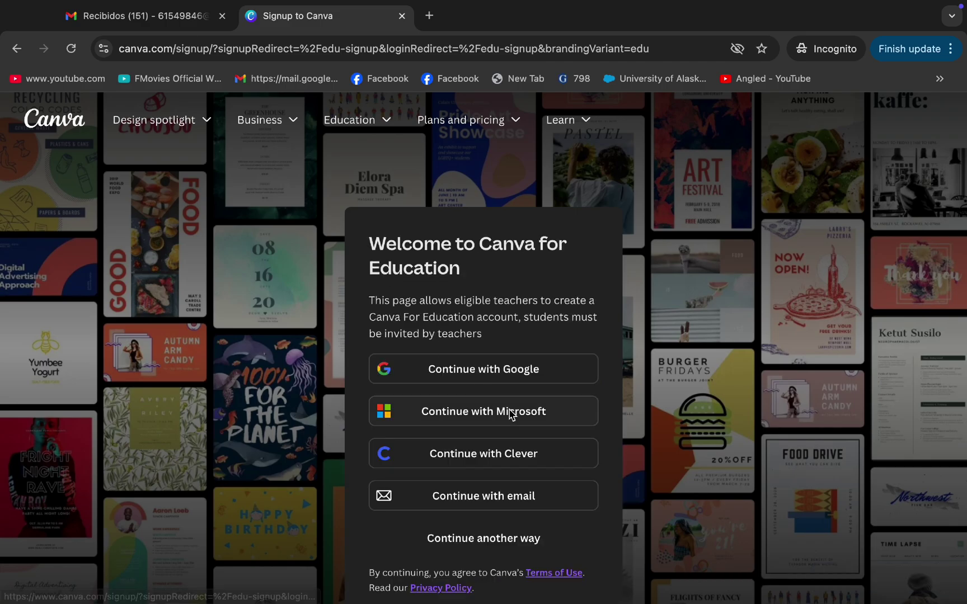
left_click(557, 375)
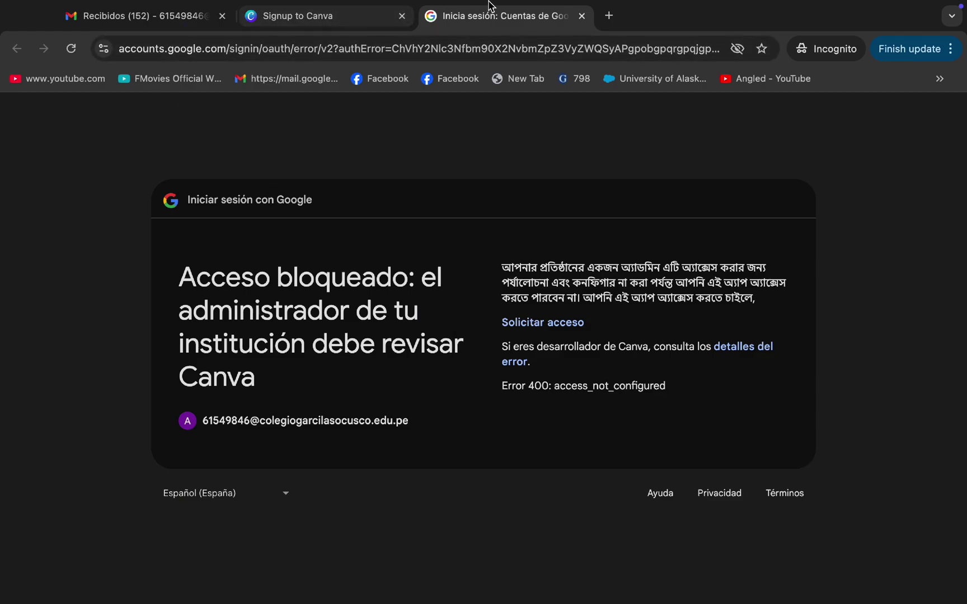
left_click(582, 16)
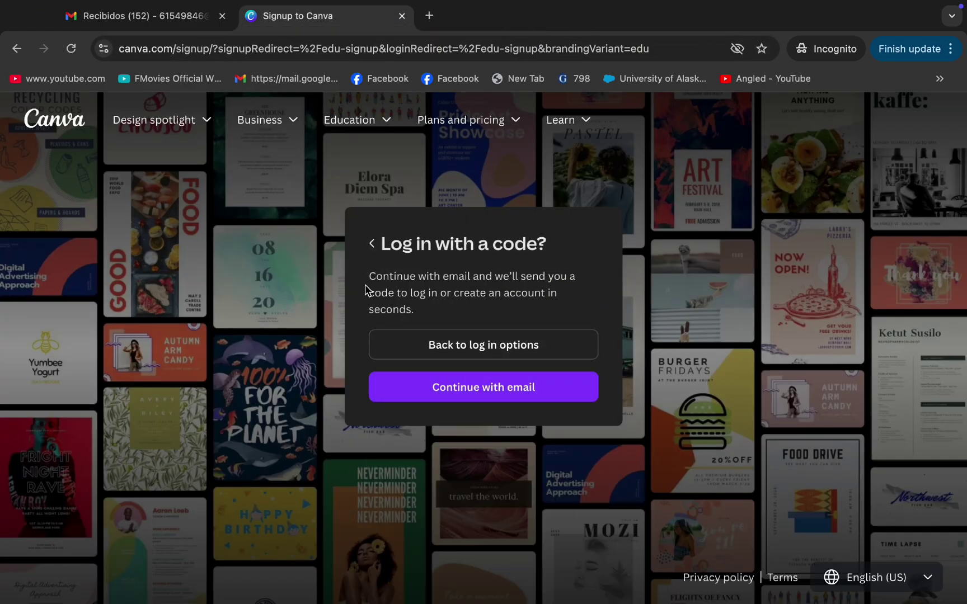
Step: Back on the signup options, choose Continue with email and bring up Sticky Notepad
left_click(372, 245)
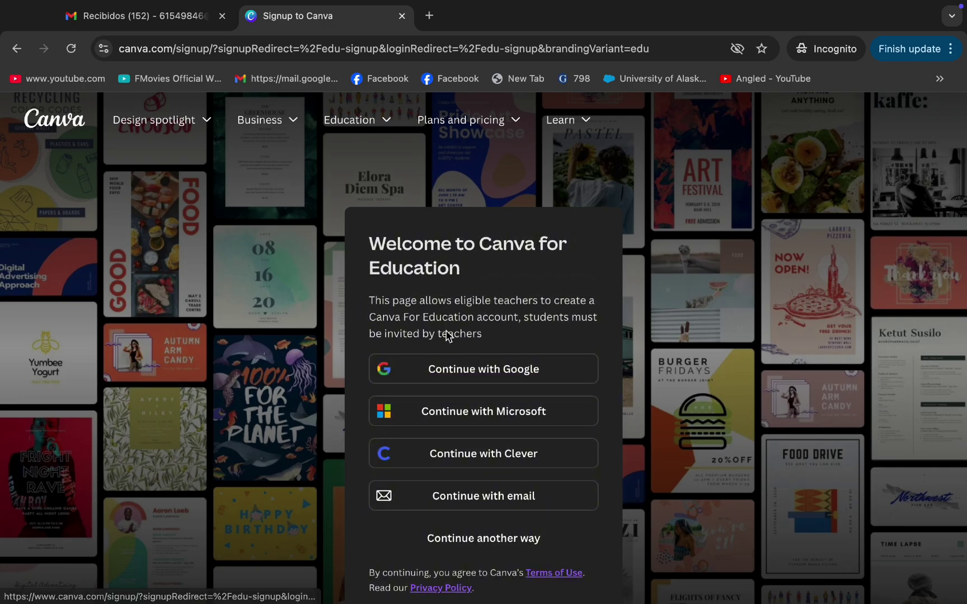
left_click(457, 506)
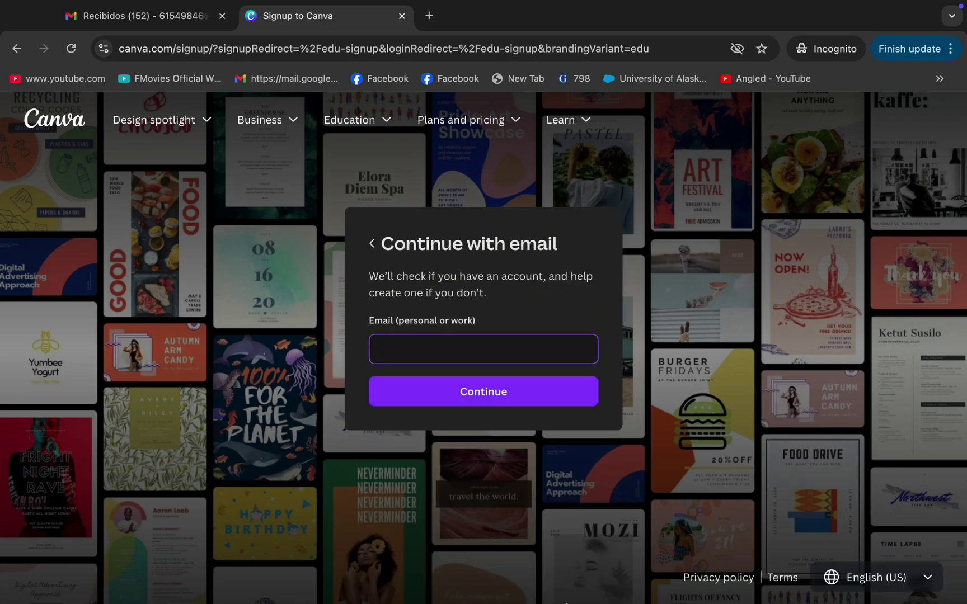
left_click(664, 547)
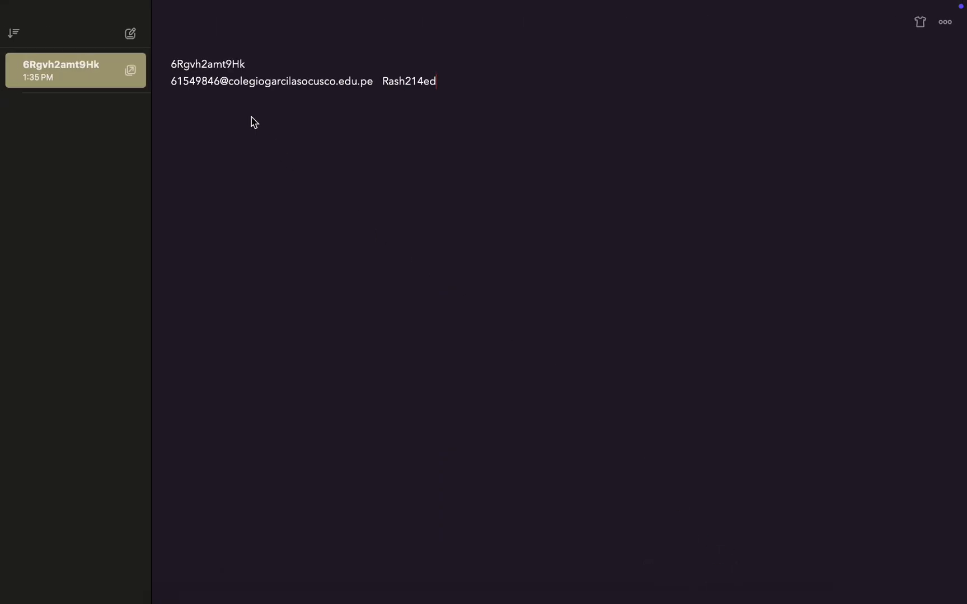
Step: Select the complete school e-mail address line in the note
double_click(253, 83)
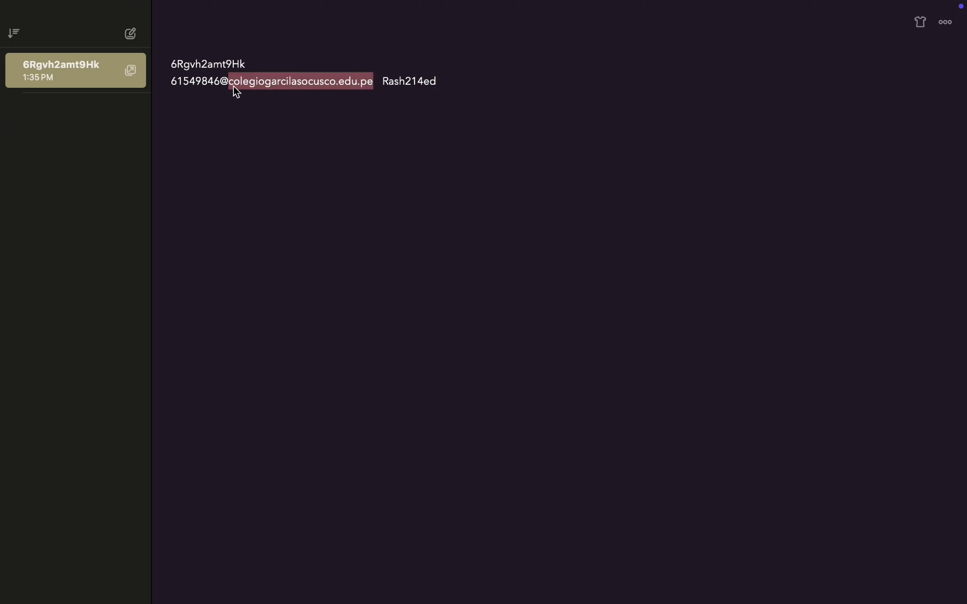
left_click_drag(176, 86, 374, 86)
key("super+c")
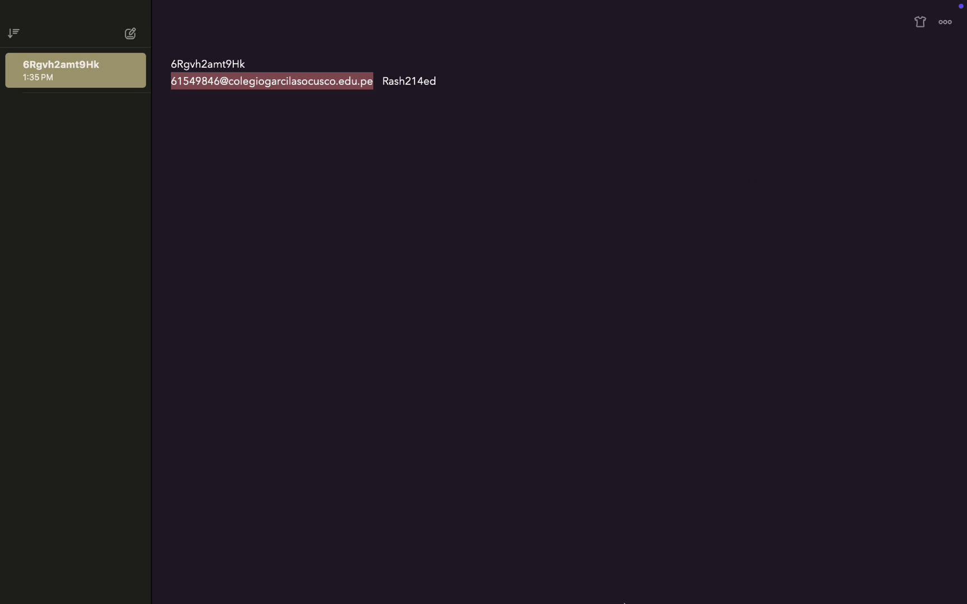
mouse_move(568, 582)
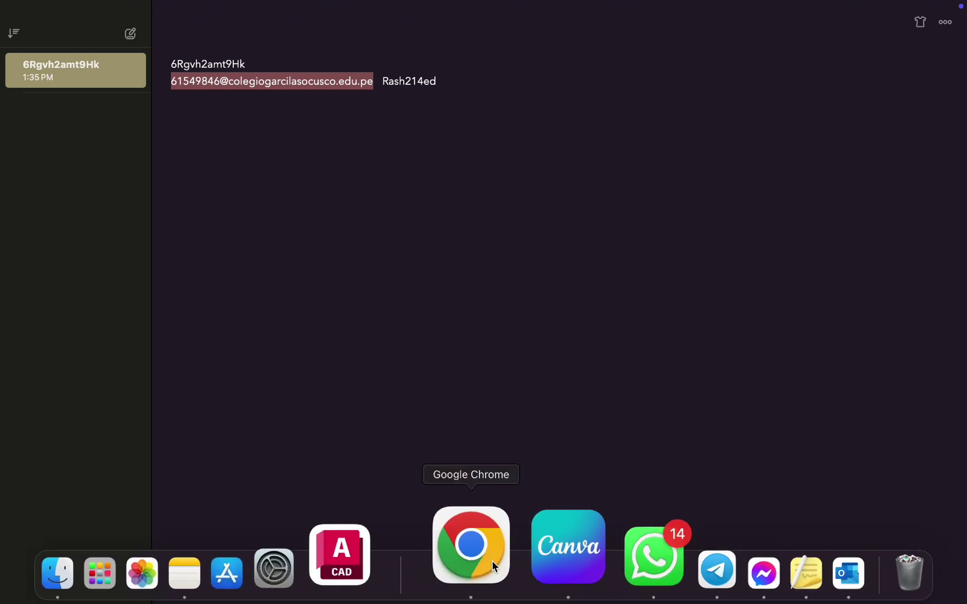
left_click(493, 561)
key("super+v")
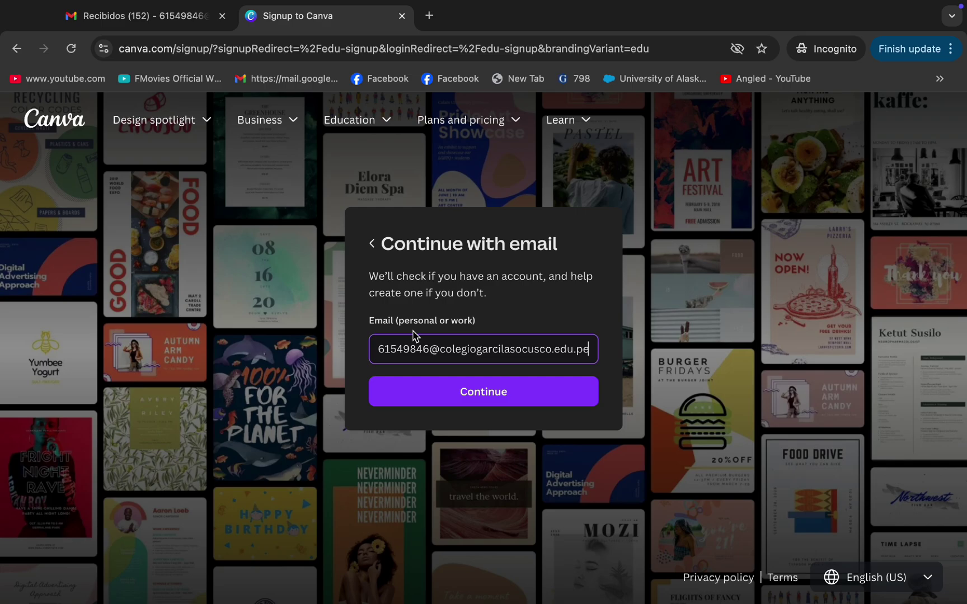
left_click(424, 403)
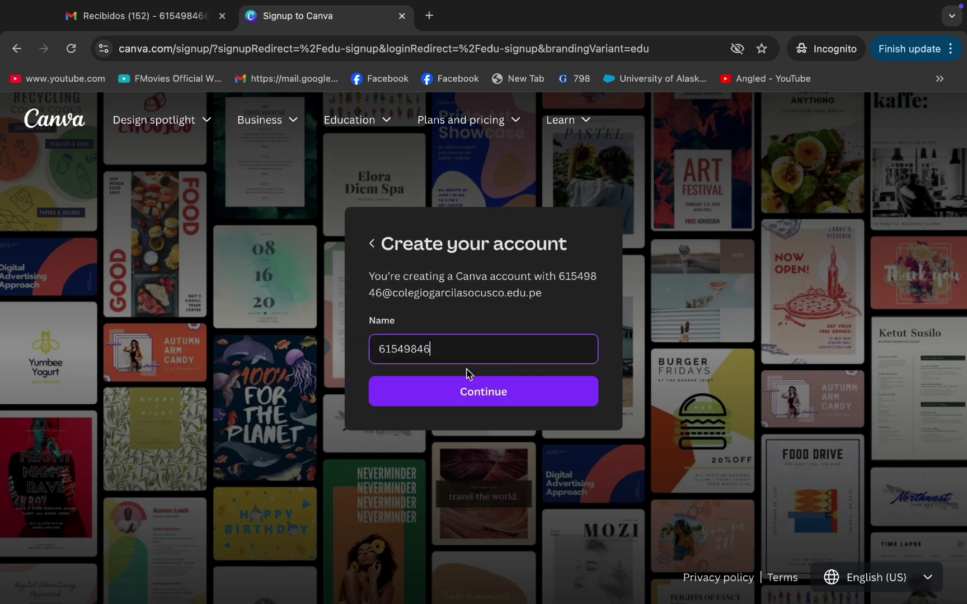
Step: Replace the prefilled name with the account name, request the code, and view the Gmail inbox
key("BackSpace")
key("BackSpace")
key("BackSpace")
key("BackSpace")
key("BackSpace")
key("BackSpace")
key("BackSpace")
type("jak")
left_click(428, 401)
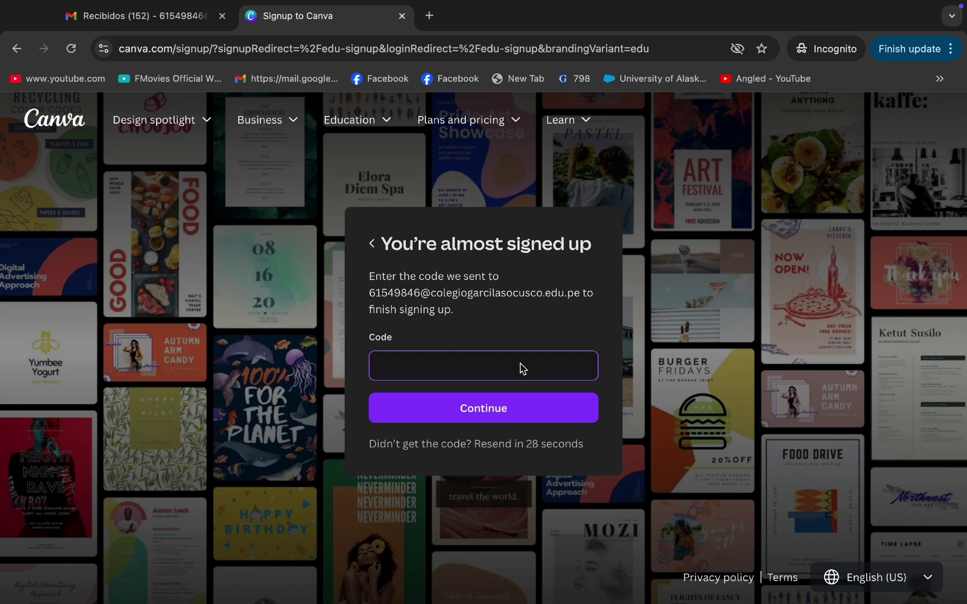
left_click(159, 16)
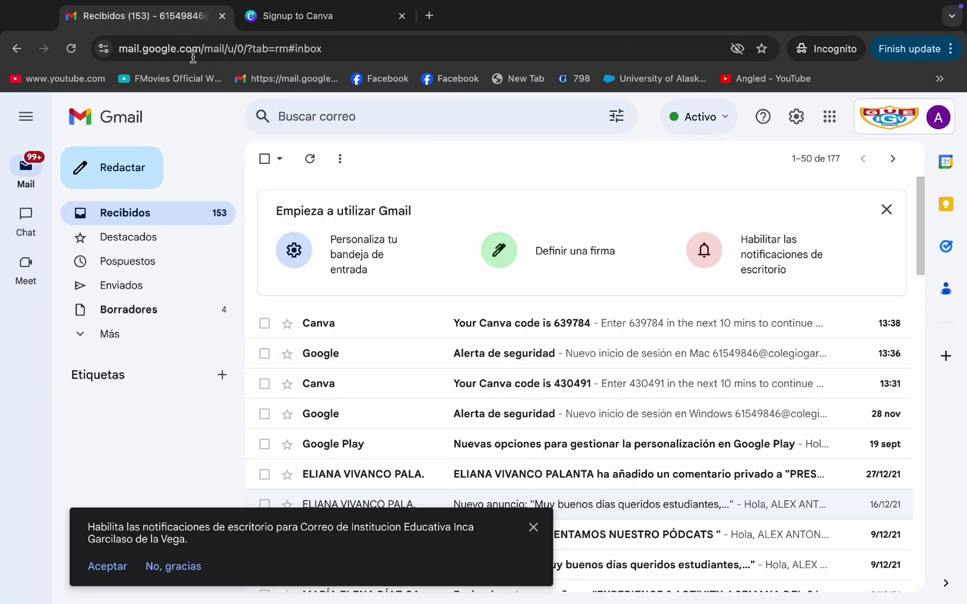
Step: Refresh the inbox and open the newest 'Log in to Canva' code e-mail
left_click(71, 48)
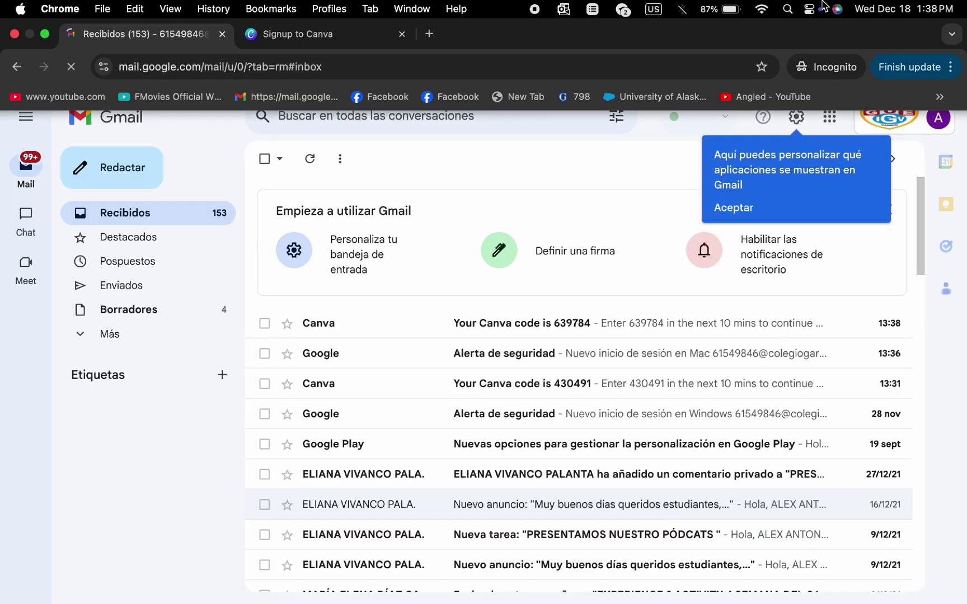
left_click(551, 324)
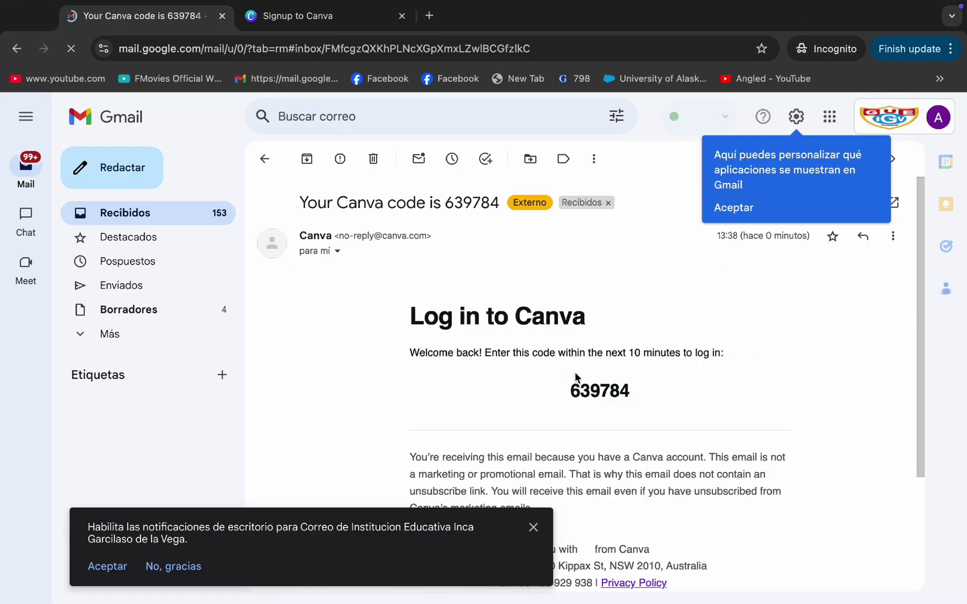
scroll(615, 335, "down", 2)
scroll(628, 341, "up", 2)
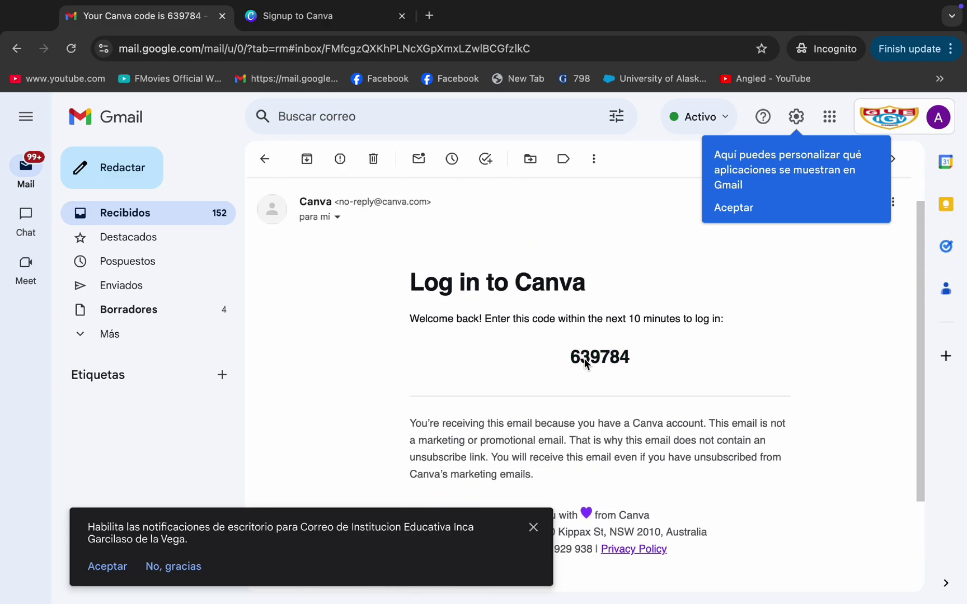
Step: Paste the copied code into Canva's verification field, then clear it after rejection
left_click(352, 20)
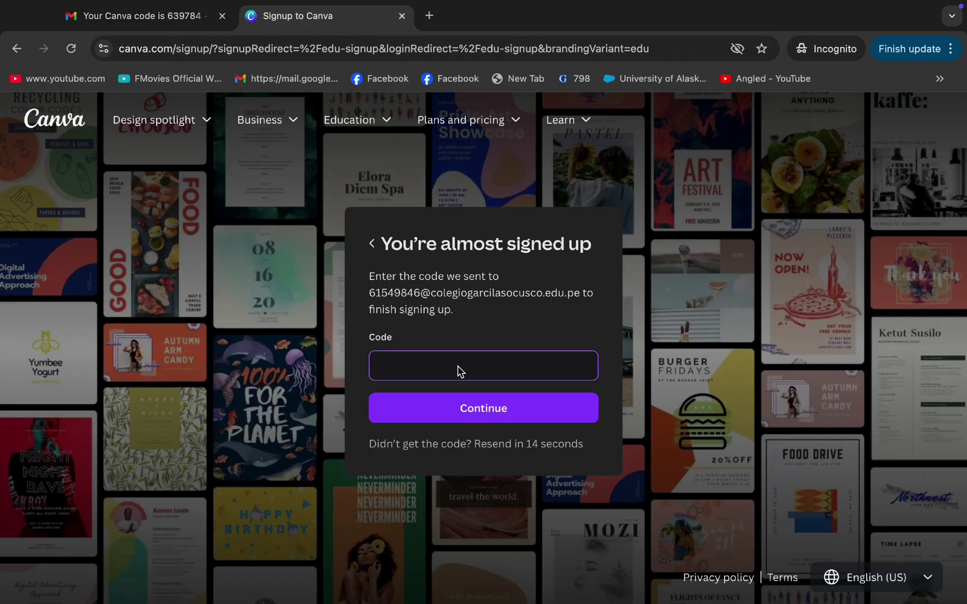
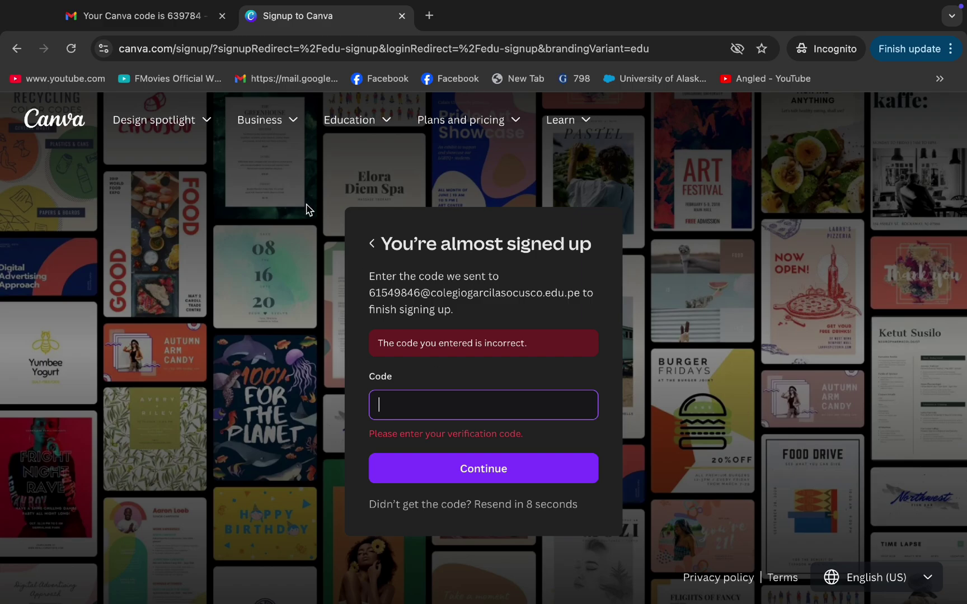
Step: Refresh the Gmail inbox, decline the notification prompt, open the latest Canva e-mail and select its code
left_click(135, 23)
left_click(264, 159)
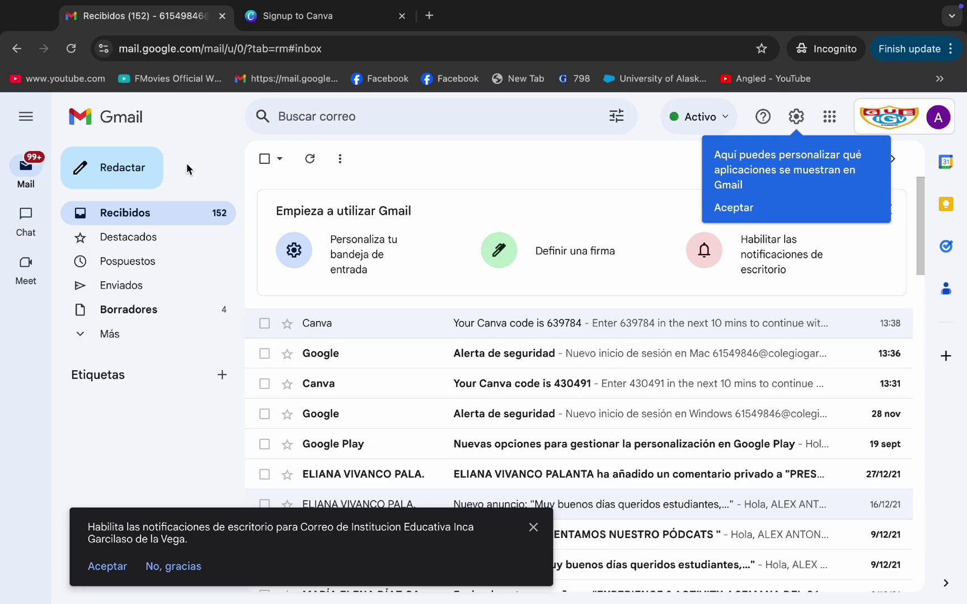
left_click(73, 48)
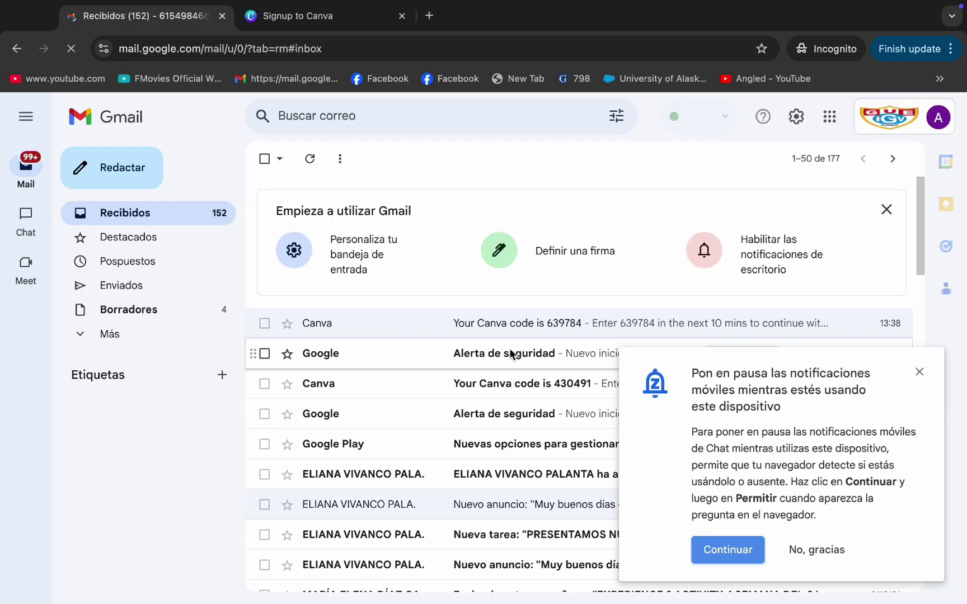
left_click(790, 551)
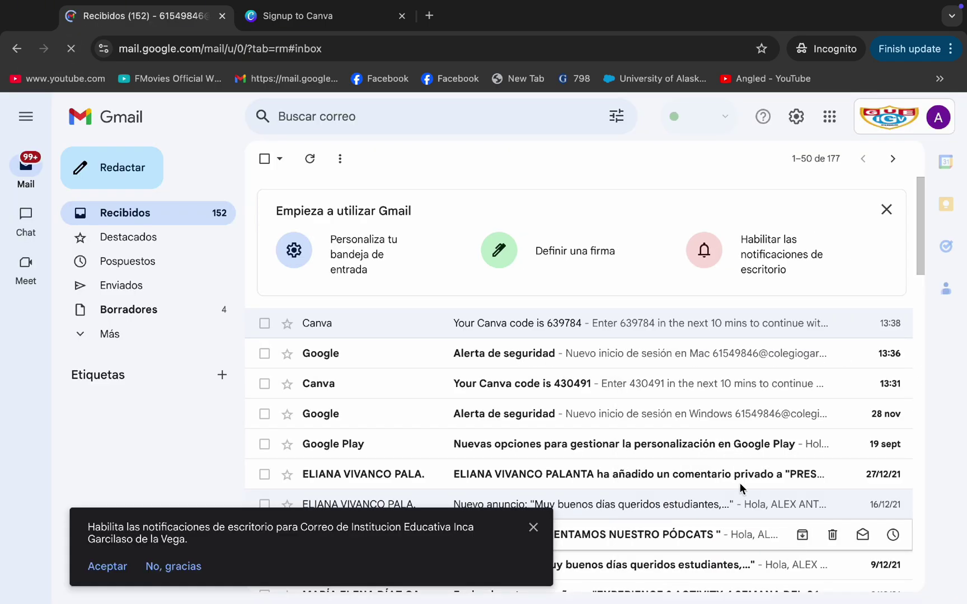
left_click(511, 322)
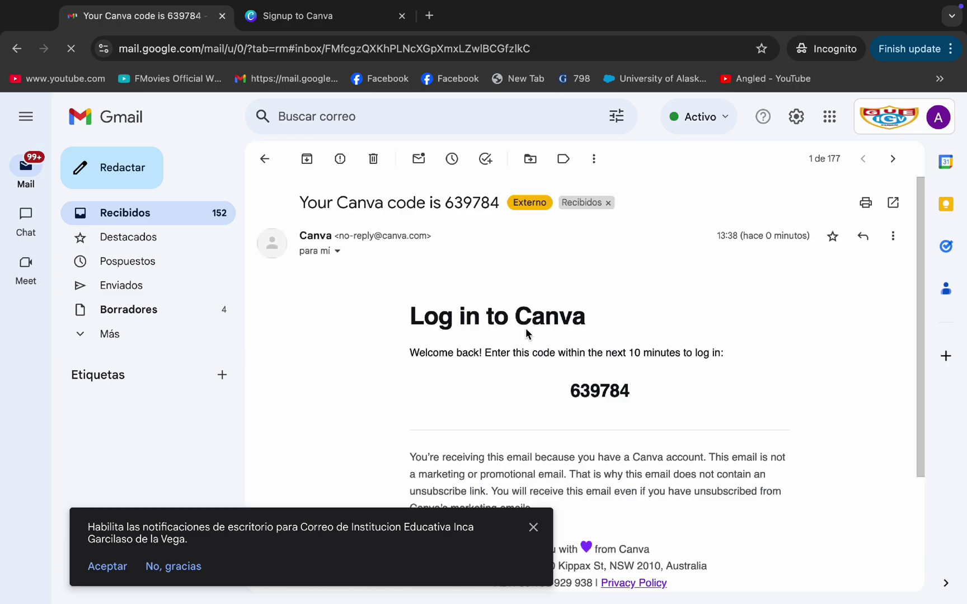
double_click(612, 391)
key("ctrl+c")
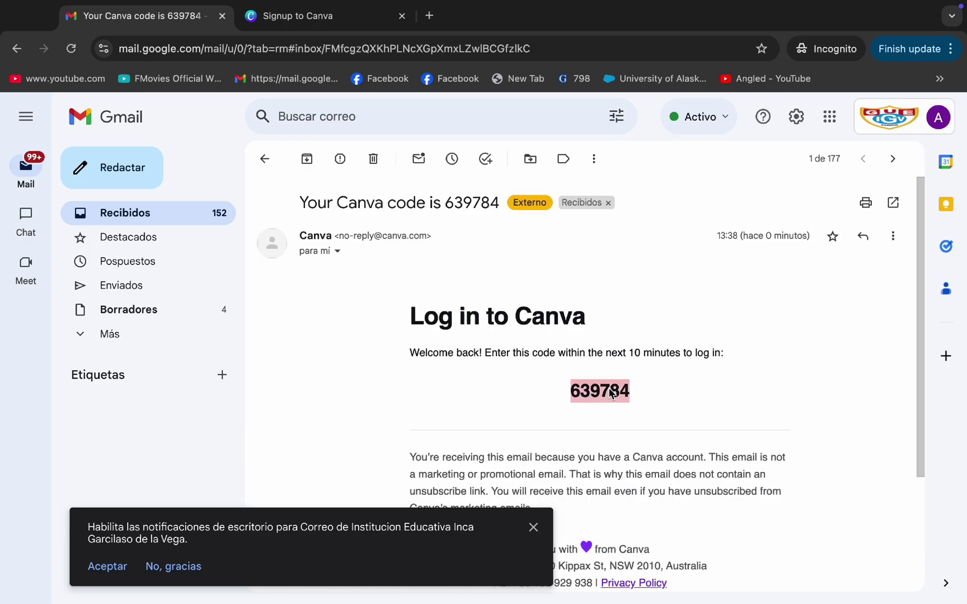
Step: Paste the new verification code into Canva's Code field and continue to the home page
left_click(343, 20)
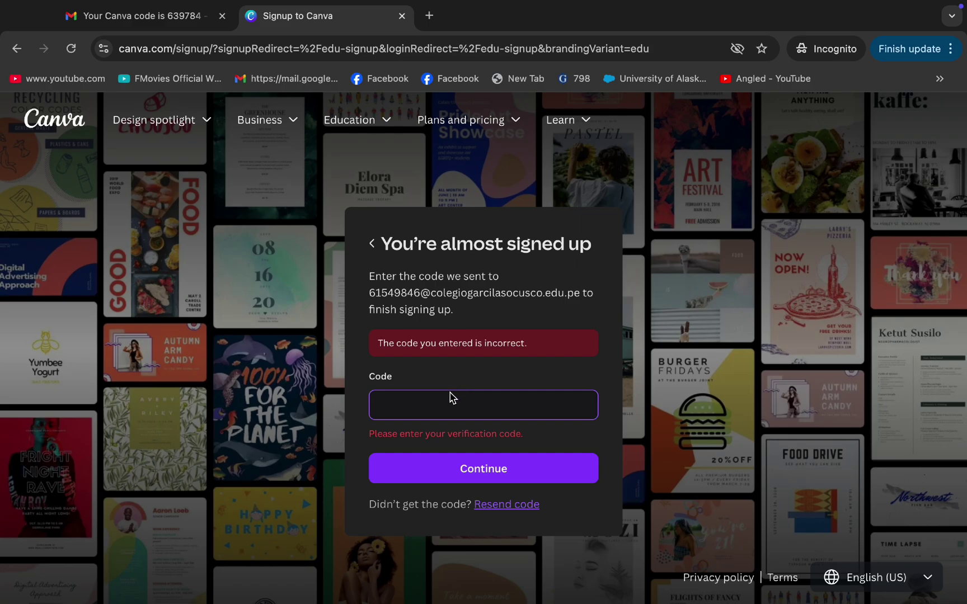
key("ctrl+v")
left_click(427, 439)
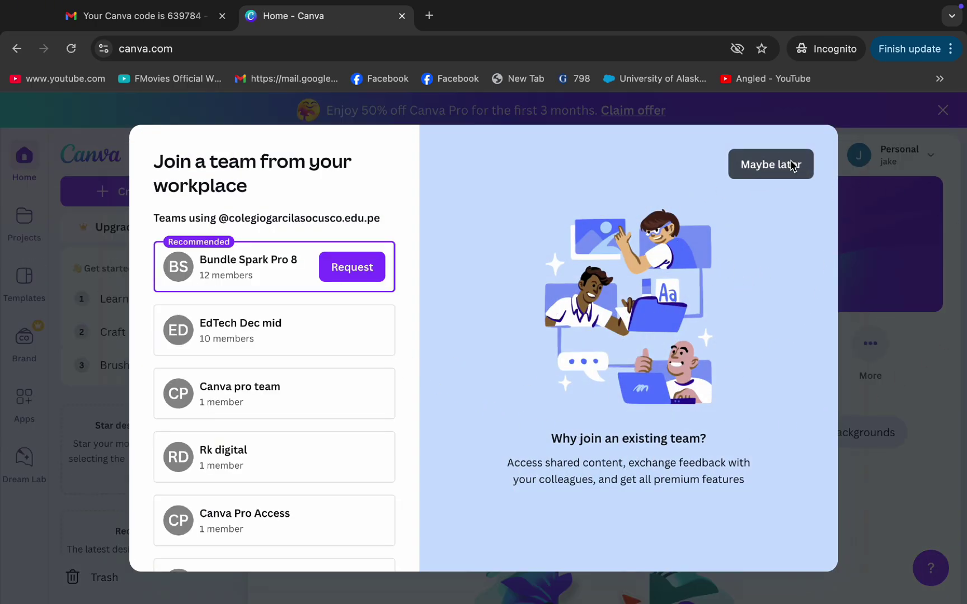
Step: Skip the team invite, choose Somewhere else as the school type, and open the account menu
left_click(792, 165)
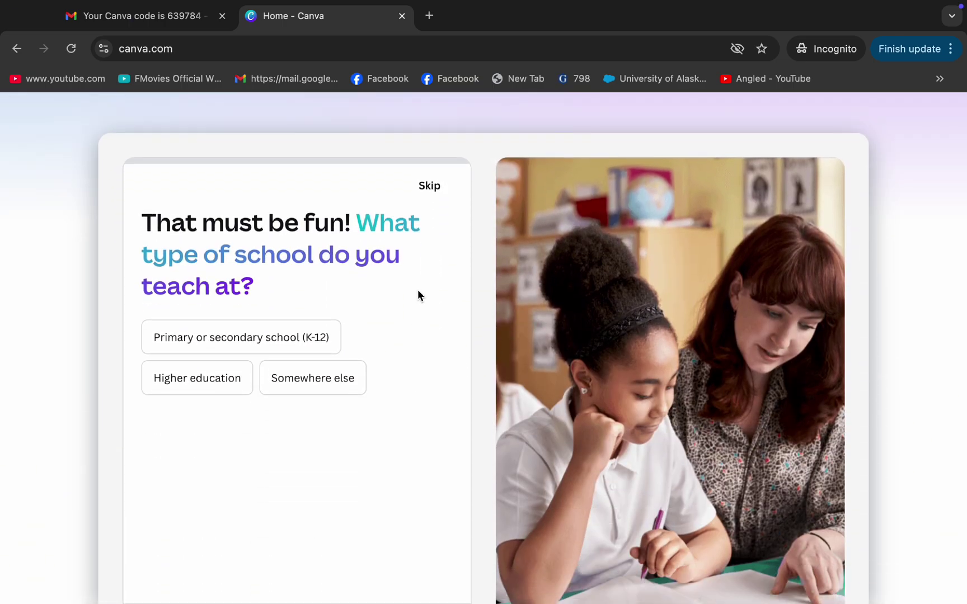
left_click(299, 392)
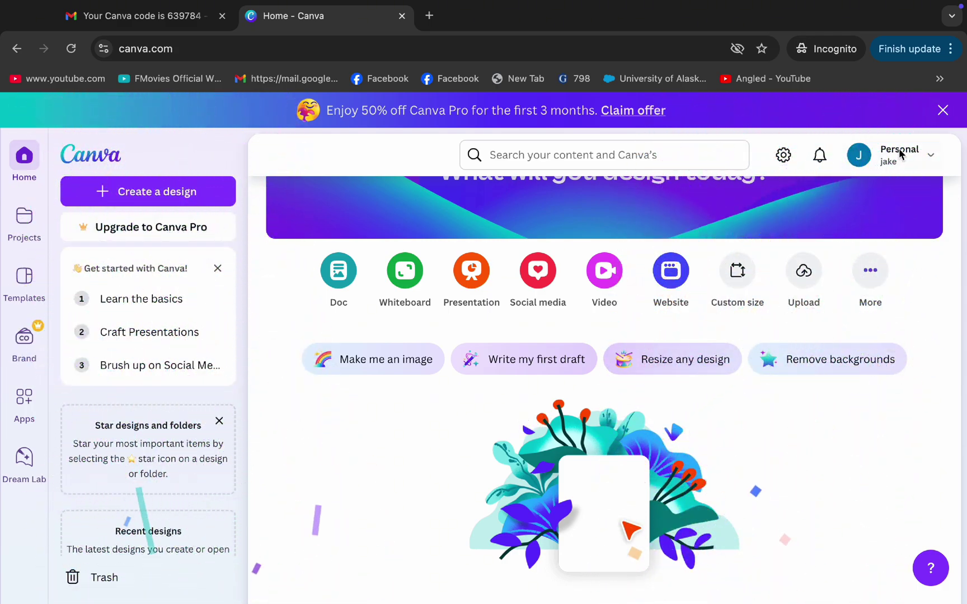
left_click(931, 152)
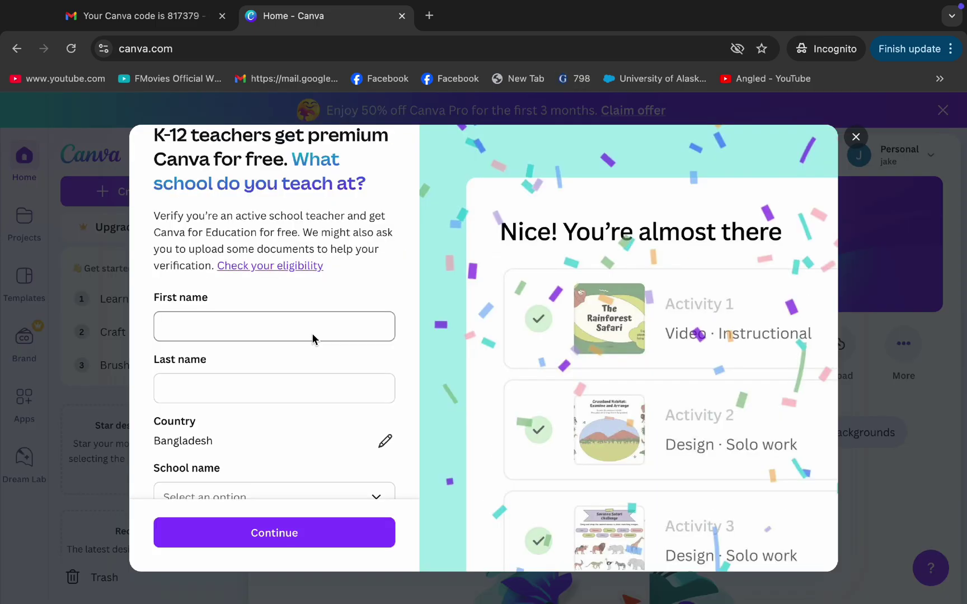
Step: Enter the teacher's first and last name on the verification form
left_click(314, 338)
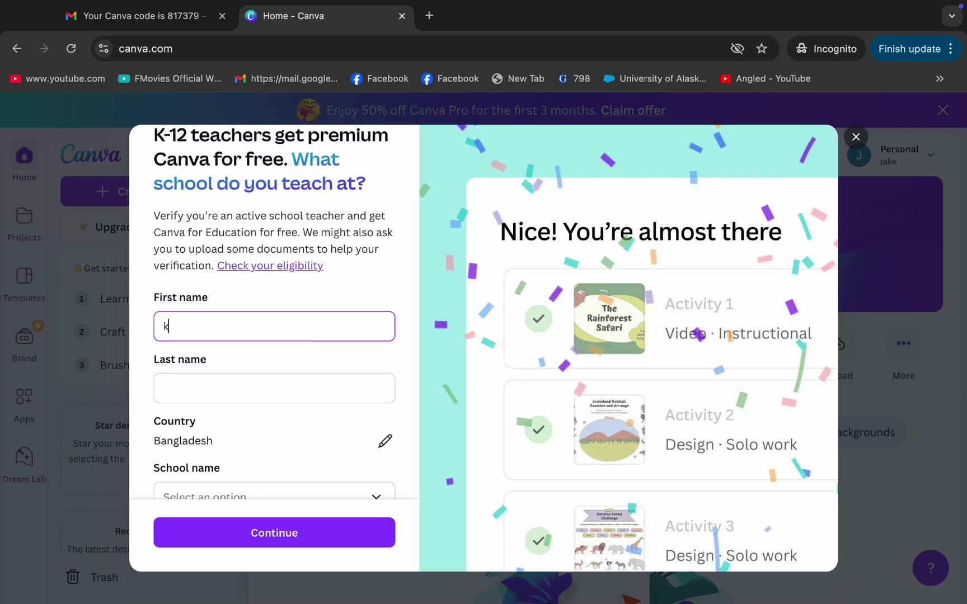
left_click(229, 399)
type("j")
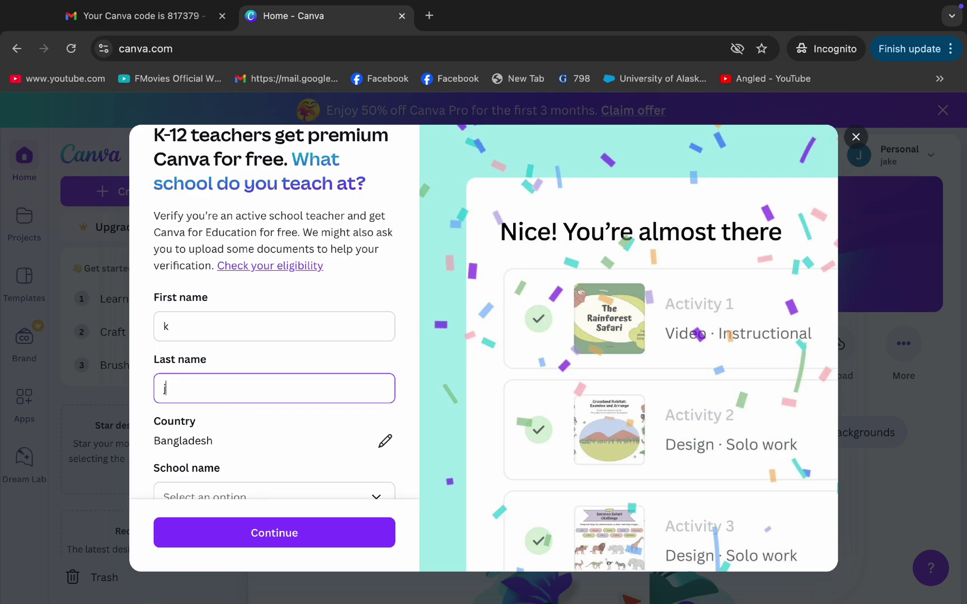
scroll(267, 412, "down", 3)
Step: Search 'a' for the school name, pick A. B. A HIGH SCHOOL, and submit the form
left_click(255, 389)
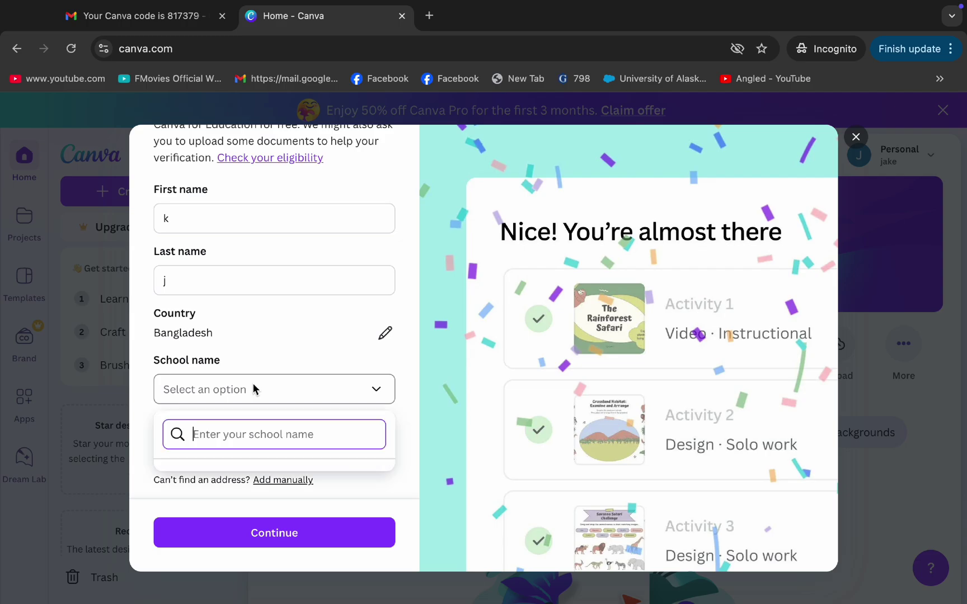
left_click(243, 390)
left_click(241, 390)
left_click(239, 392)
left_click(238, 392)
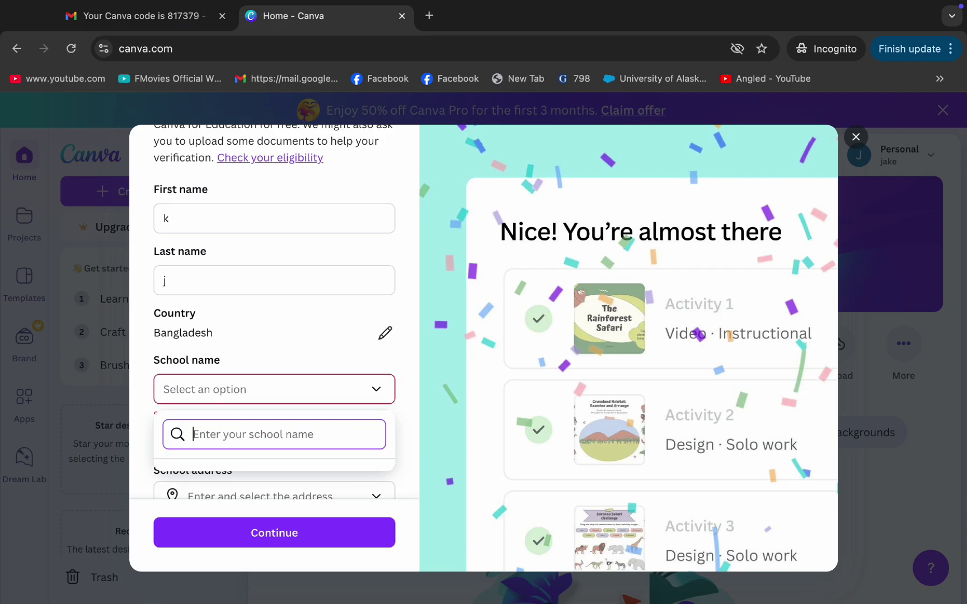
type("a")
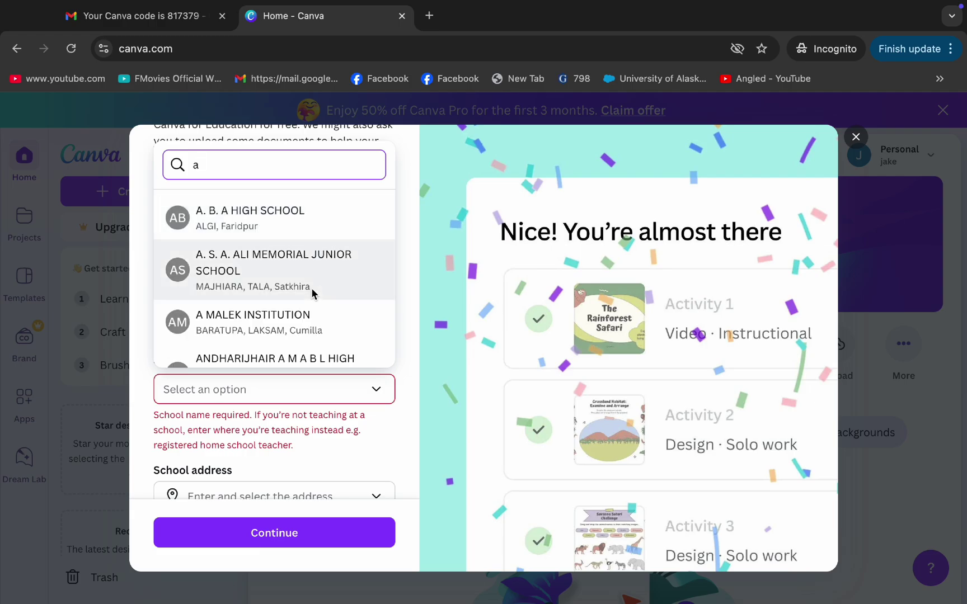
left_click(281, 230)
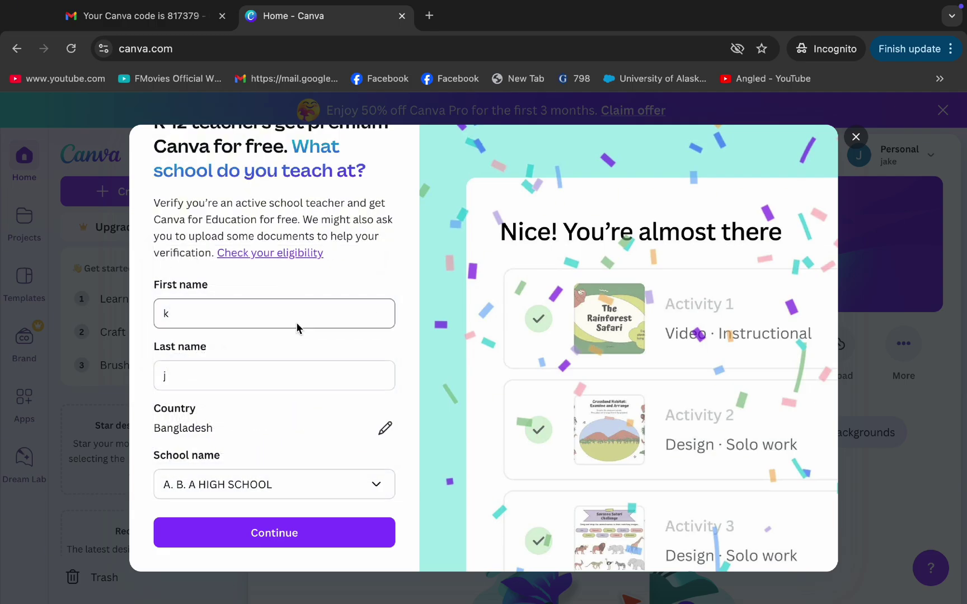
left_click(253, 531)
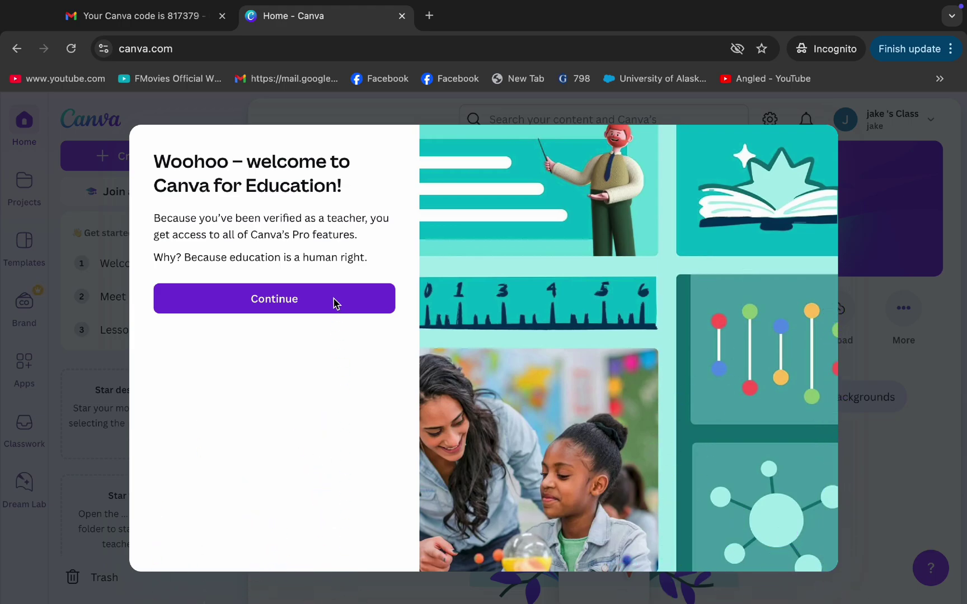
Step: Pass the Education welcome, skip inviting students, and step through all three tour tips
left_click(334, 304)
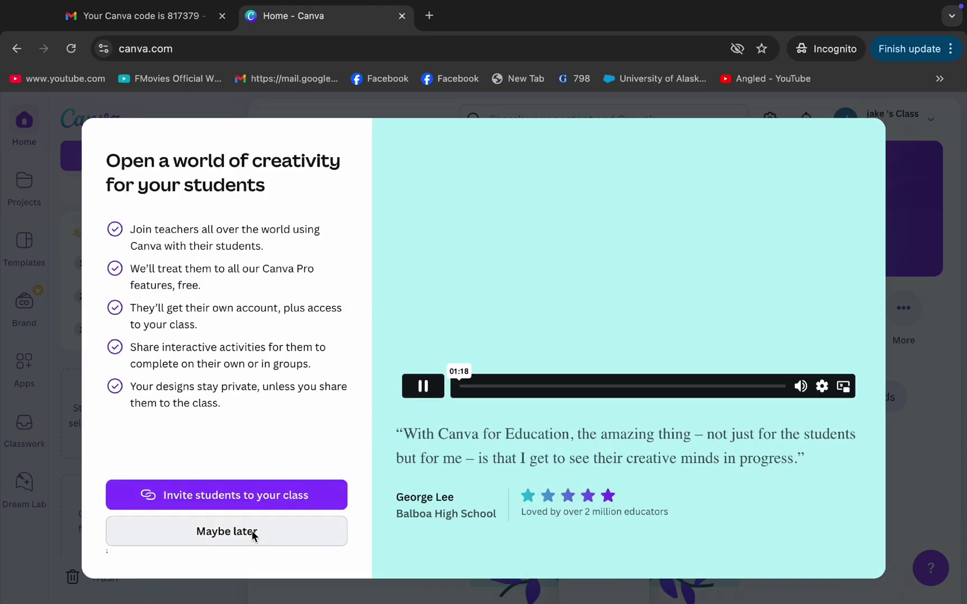
left_click(252, 534)
scroll(509, 390, "down", 5)
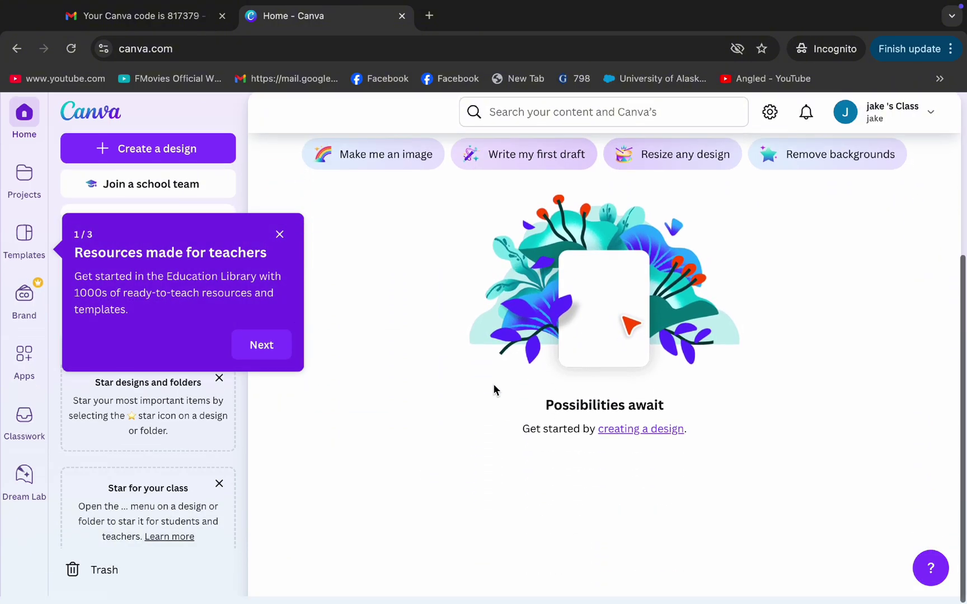
left_click(254, 345)
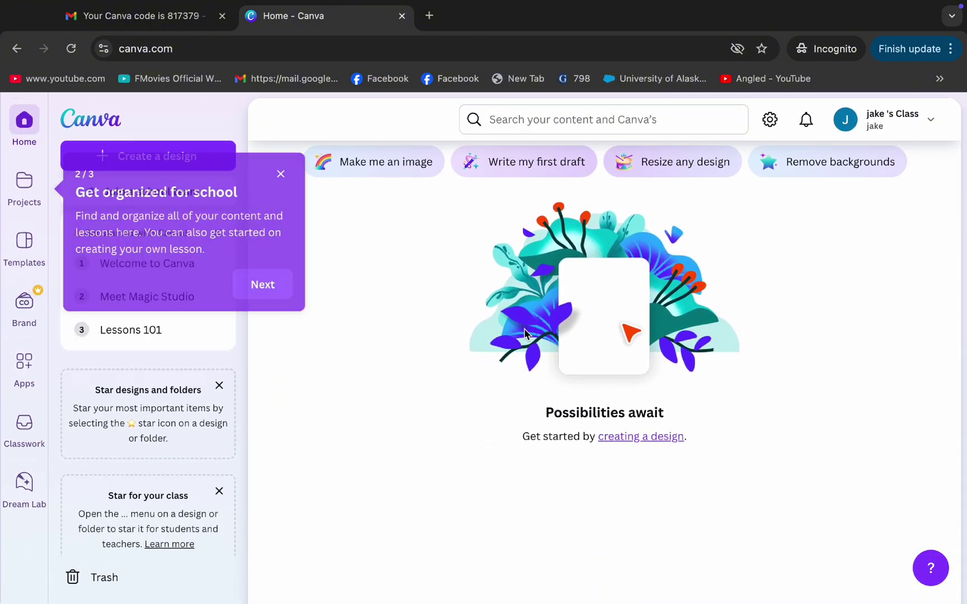
scroll(525, 331, "up", 5)
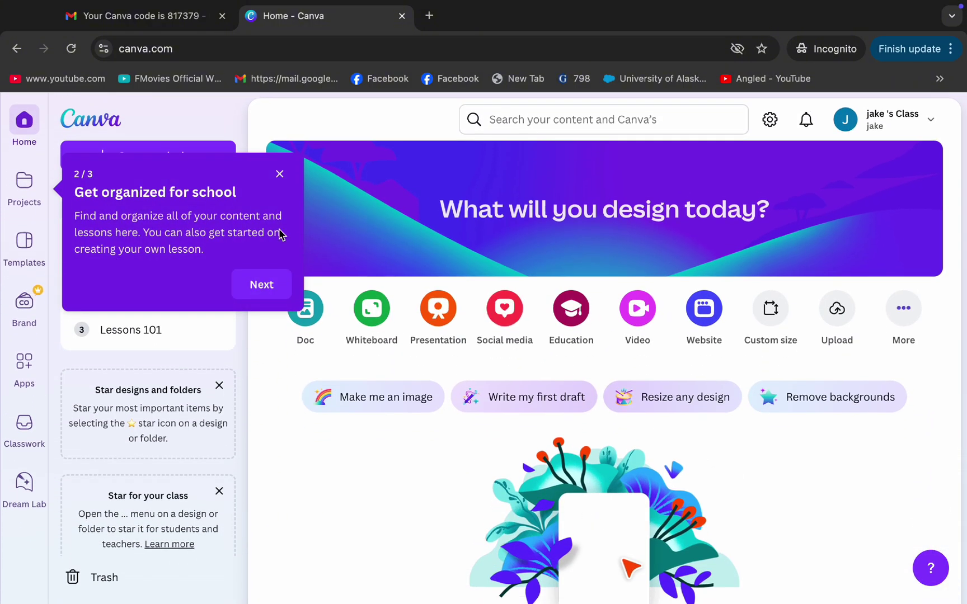
left_click(237, 289)
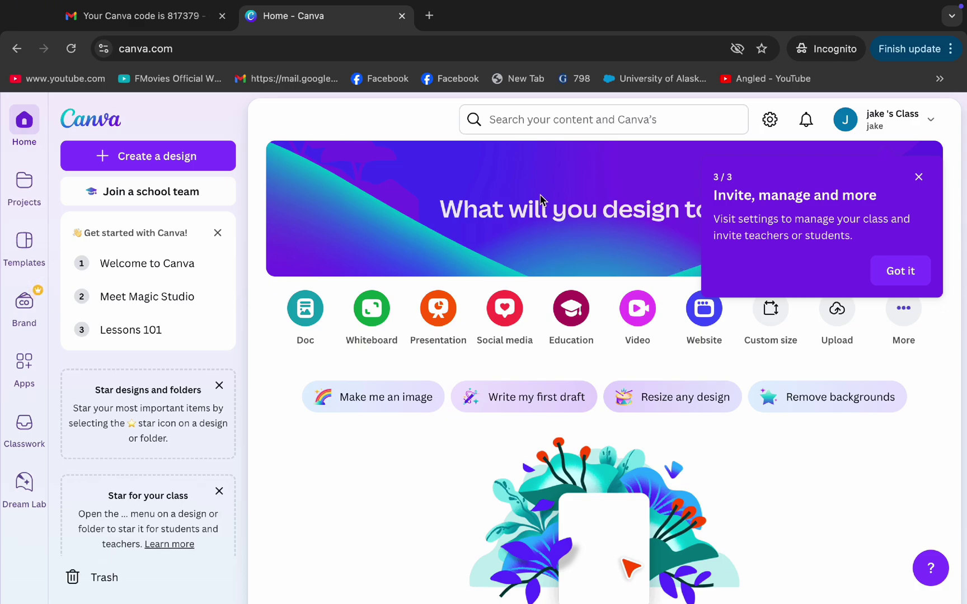
left_click(907, 272)
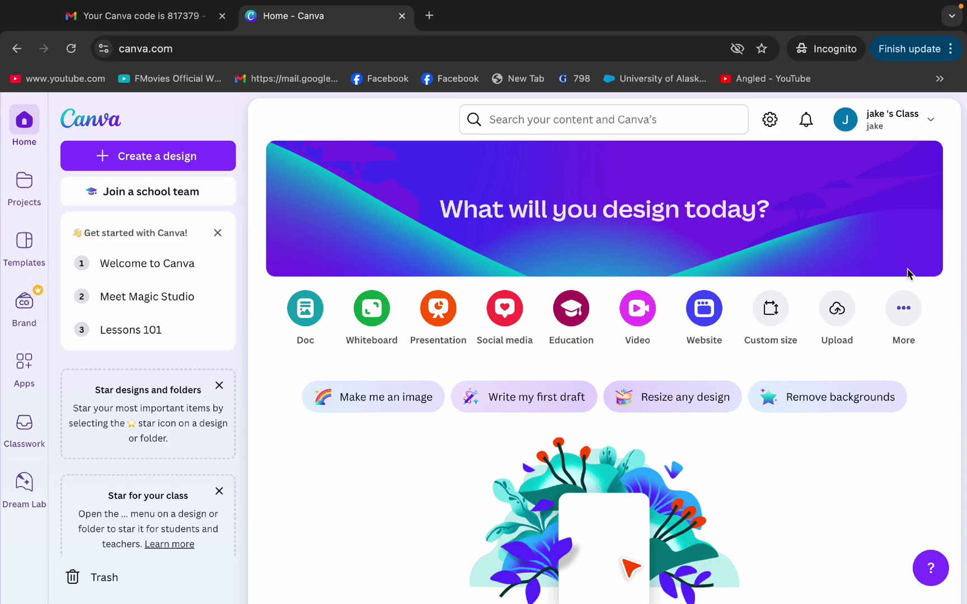
Step: Open a new incognito window and load Gmail from the bookmark
key("ctrl+shift+n")
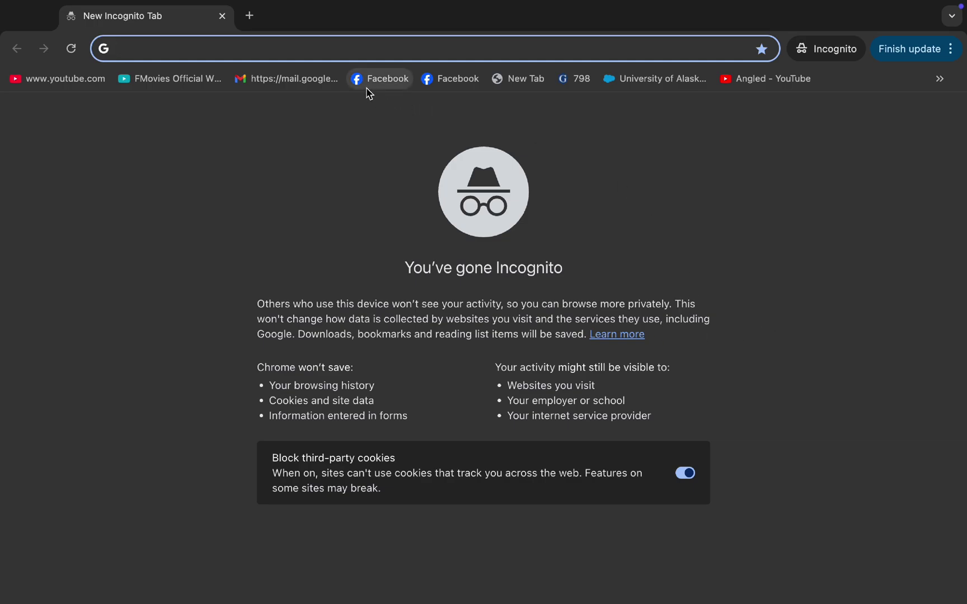
left_click(248, 73)
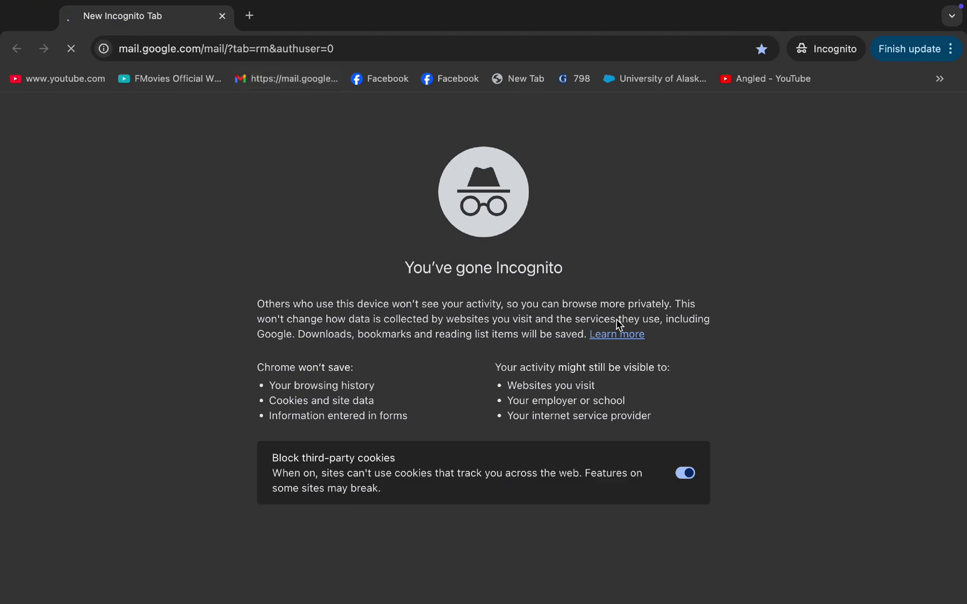
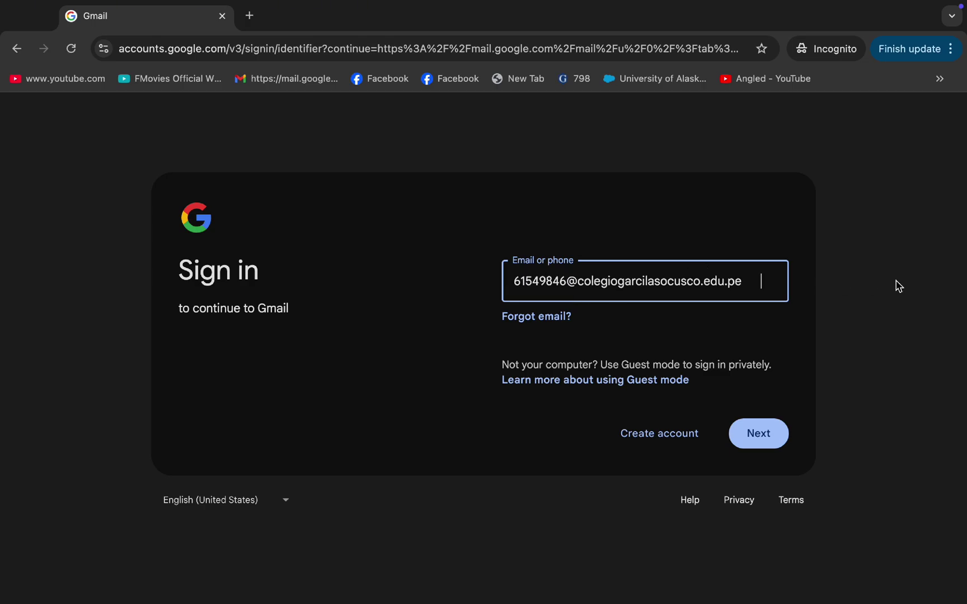
Step: Submit the Gmail account's email and password, then open another blank incognito tab
key("Return")
type("•••••••••")
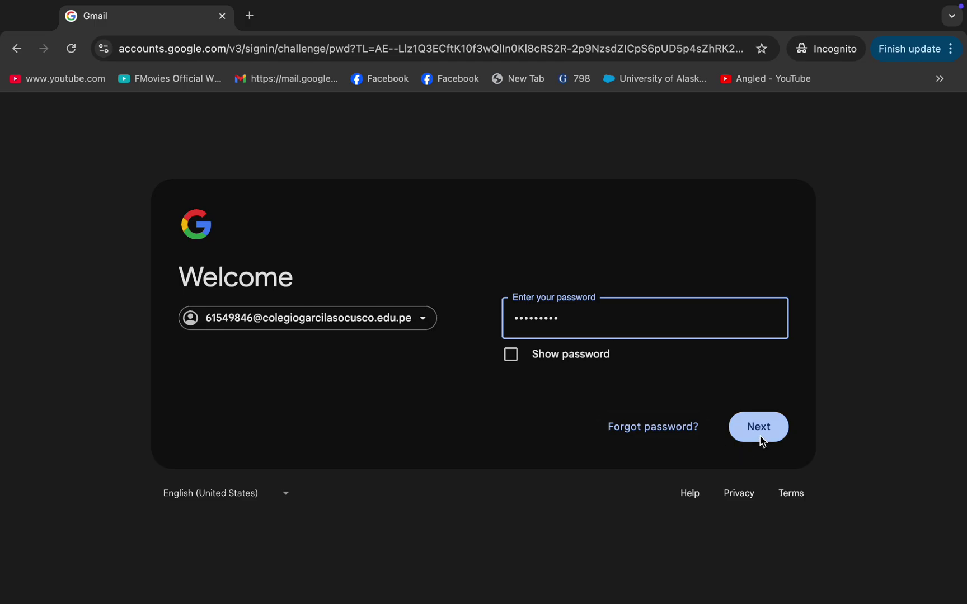
left_click(759, 437)
left_click(249, 15)
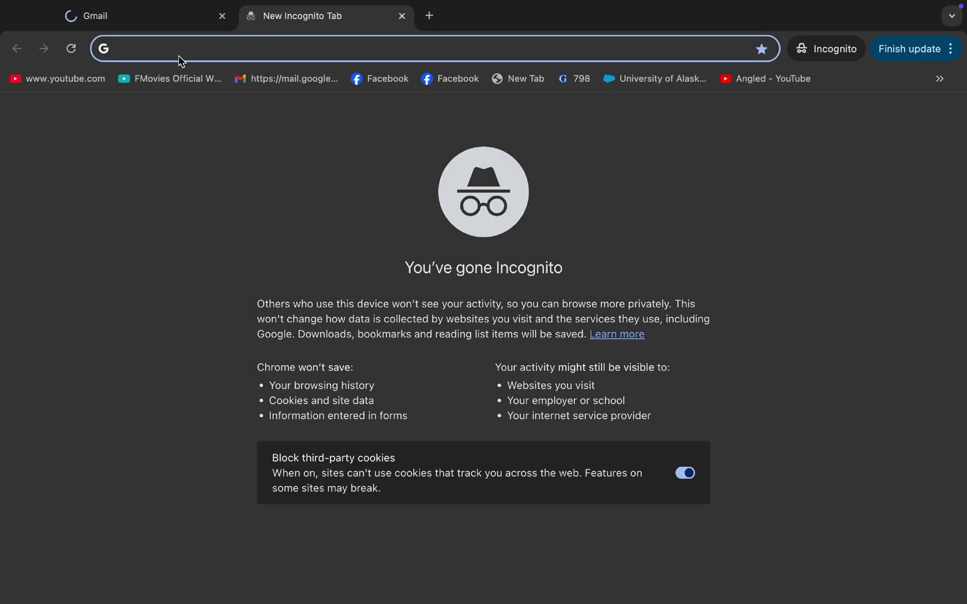